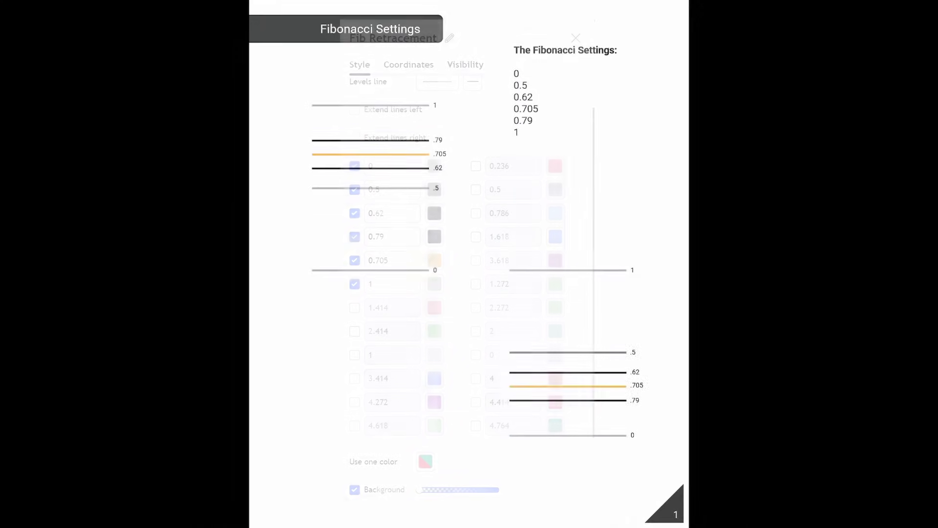
Advance to the Anchor Points slide, then return to the TradingView NQ1! daily chart.
{"action": "key", "text": "Right"}
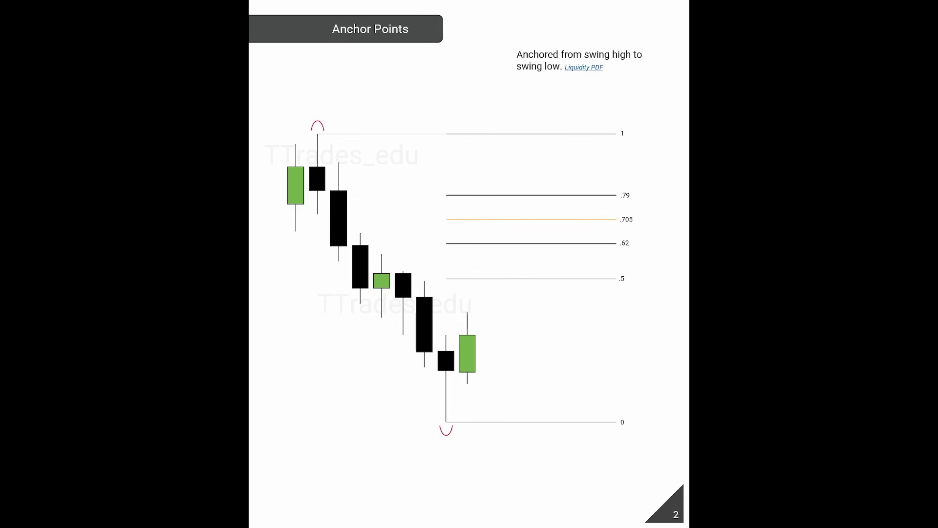
{"action": "key", "text": "alt+Tab"}
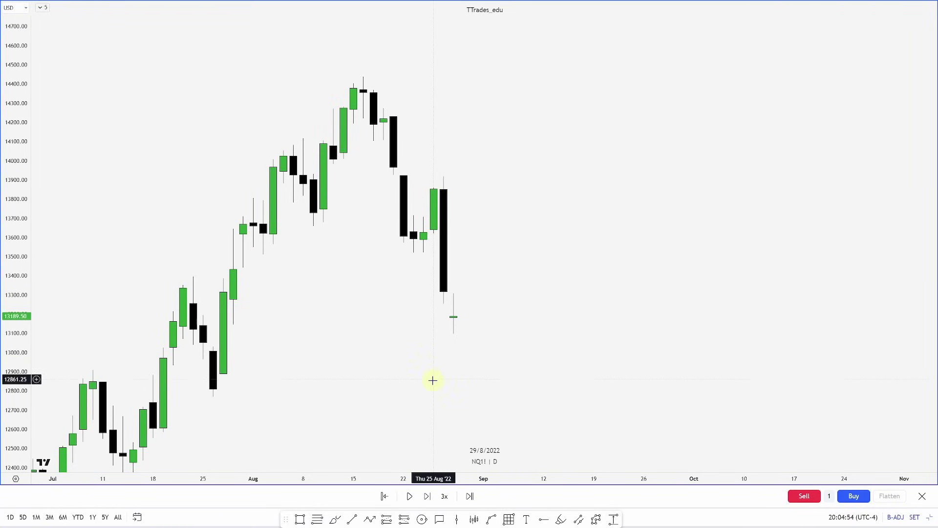
Circle the 26 Aug swing high and step the replay forward to 9/9/2022.
{"action": "left_click", "coordinate": [422, 519]}
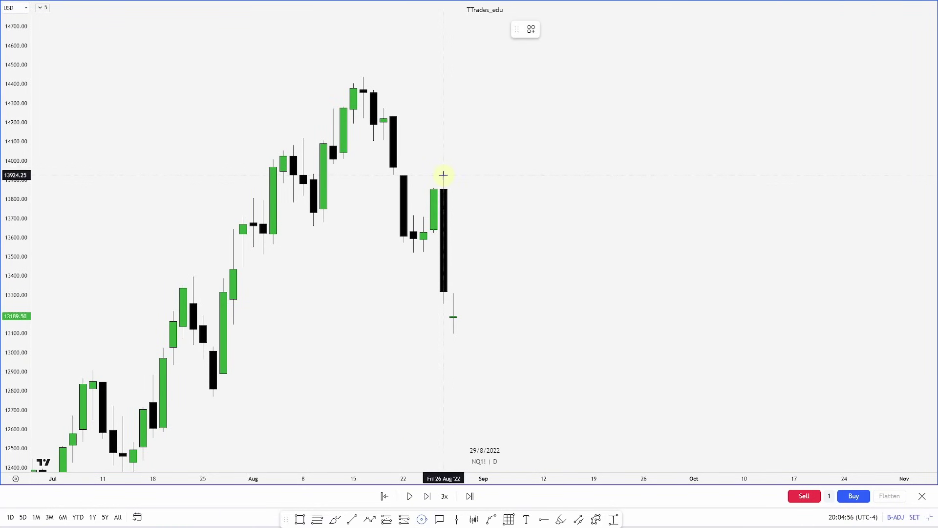
{"action": "left_click", "coordinate": [443, 175]}
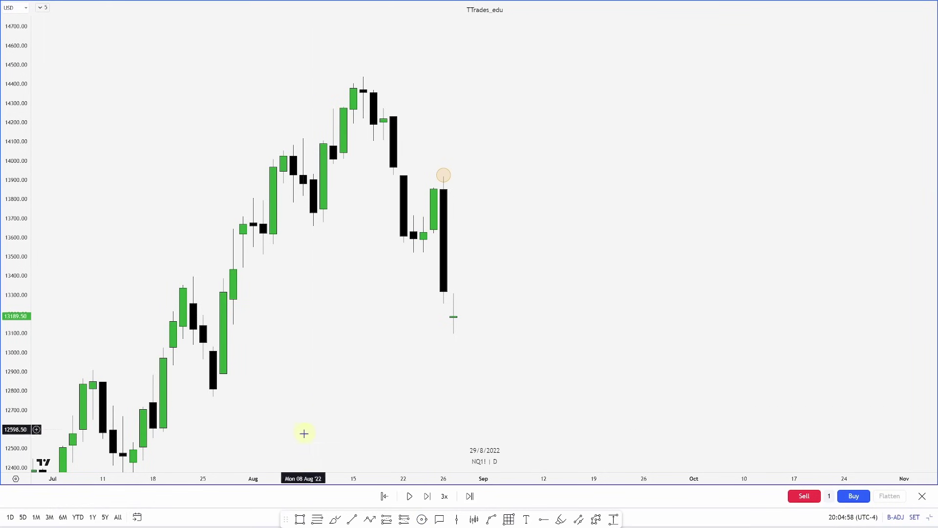
{"action": "key", "text": "shift+Right"}
{"action": "key", "text": "shift+Right"}
{"action": "key", "text": "shift+Right"}
{"action": "key", "text": "shift+Right"}
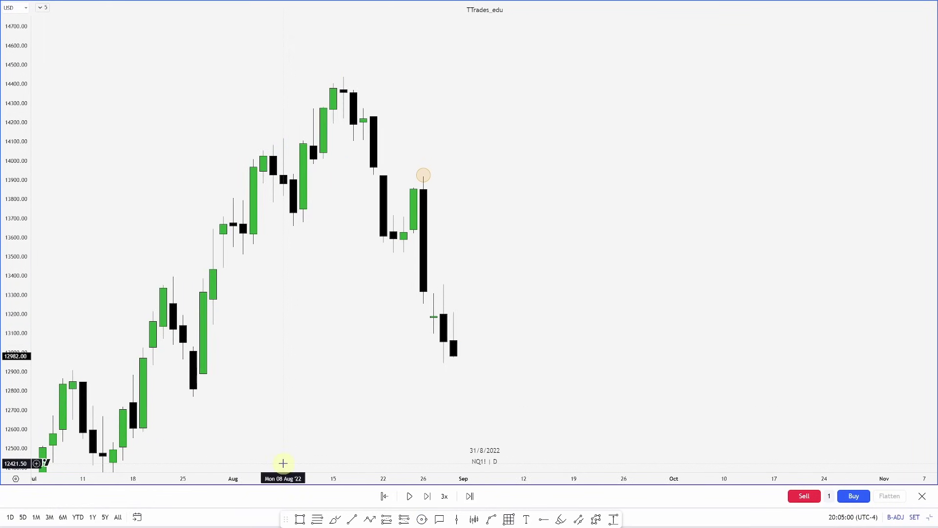
{"action": "key", "text": "shift+Right"}
{"action": "key", "text": "shift+Right"}
{"action": "key", "text": "shift+Right"}
{"action": "key", "text": "shift+Right"}
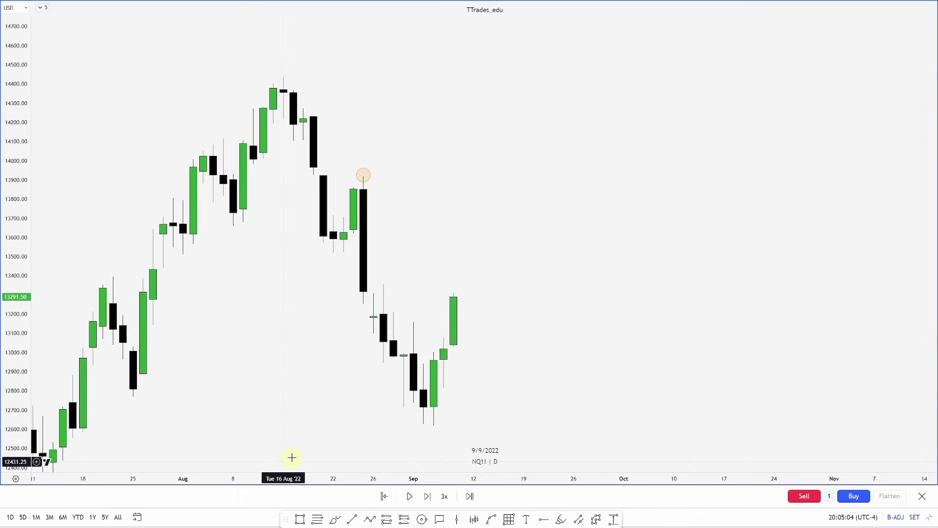
Circle the 7 Sep swing low and draw a fib retracement from the 26 Aug high to it.
{"action": "left_click", "coordinate": [422, 519]}
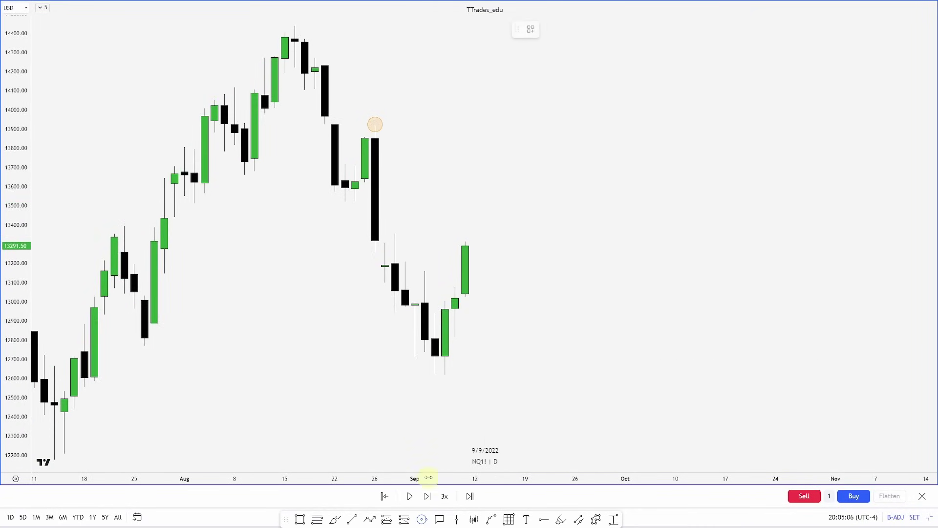
{"action": "left_click_drag", "start_coordinate": [444, 376], "coordinate": [445, 384]}
{"action": "left_click", "coordinate": [472, 375]}
{"action": "left_click", "coordinate": [317, 519]}
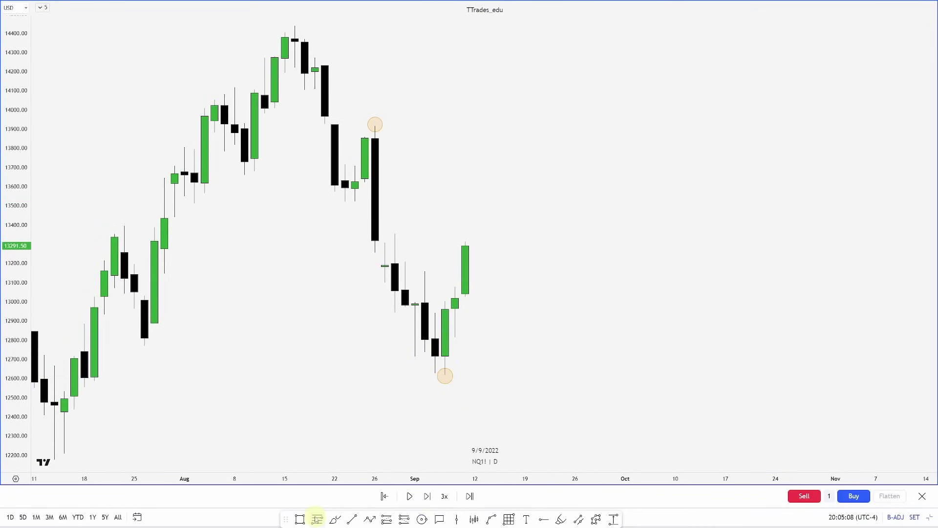
{"action": "left_click", "coordinate": [374, 126]}
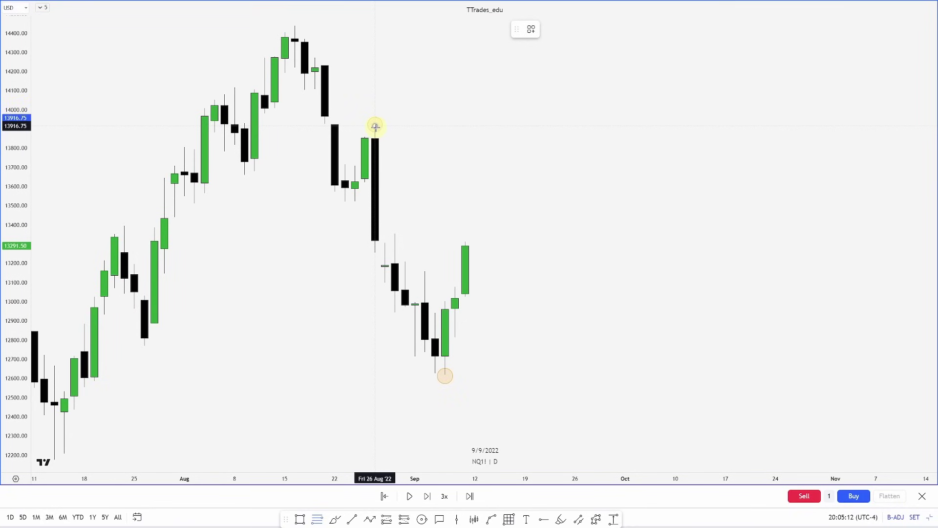
{"action": "left_click", "coordinate": [516, 374]}
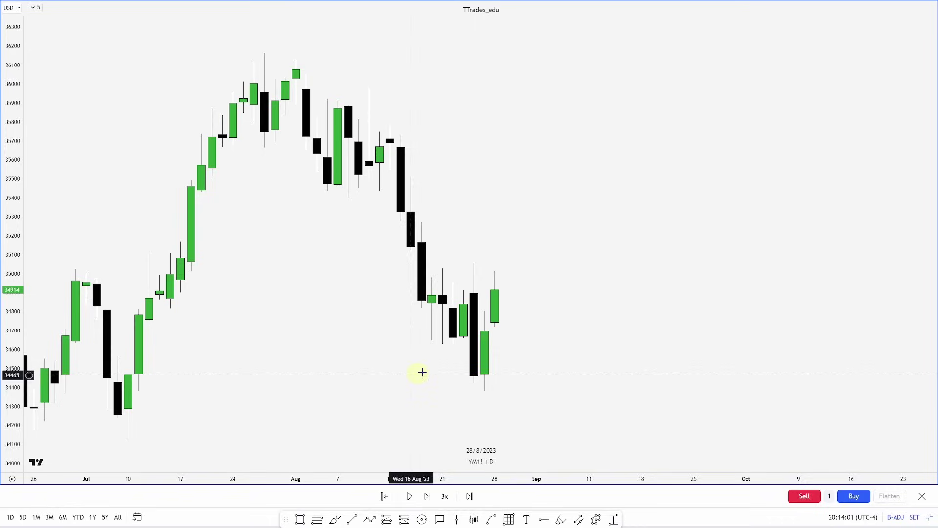
Circle the 25 Aug low, replay one day, and draw a fib from that low to the latest high.
{"action": "left_click", "coordinate": [421, 518]}
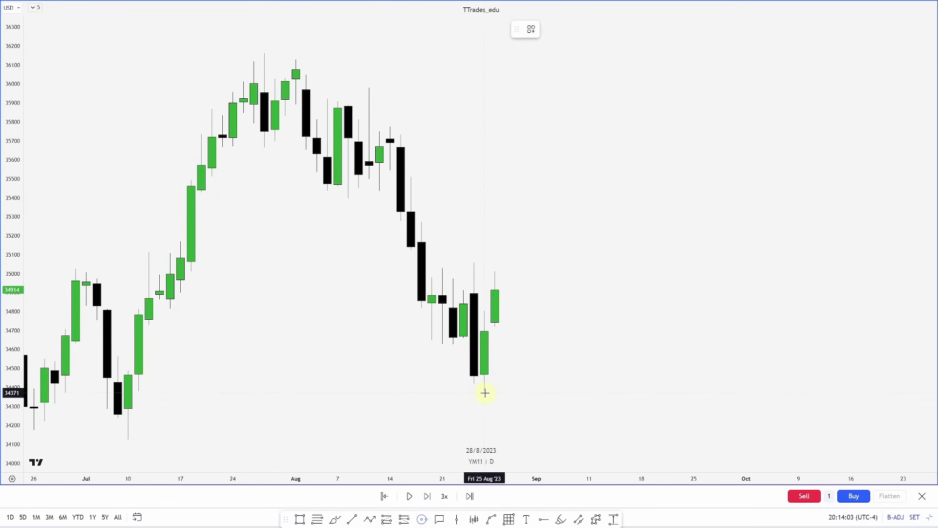
{"action": "left_click", "coordinate": [483, 392]}
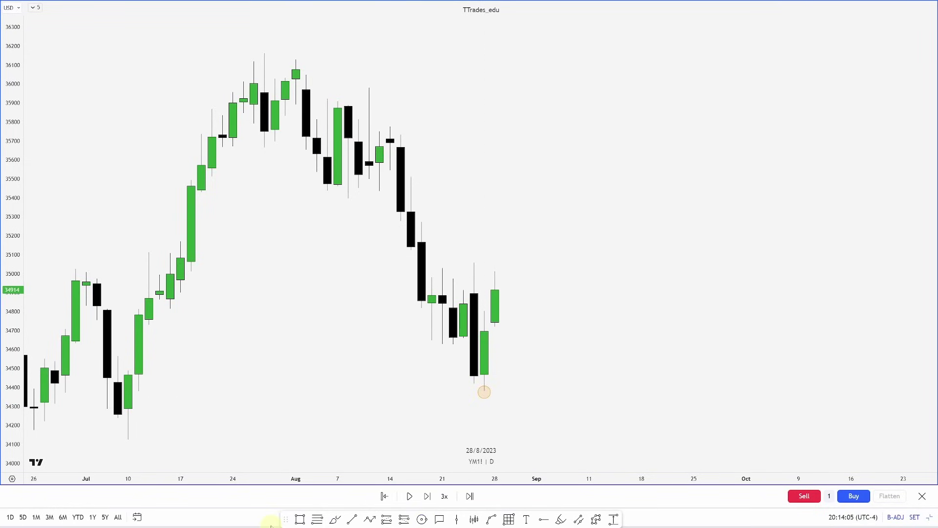
{"action": "key", "text": "shift+Right"}
{"action": "left_click", "coordinate": [317, 518]}
{"action": "left_click", "coordinate": [474, 391]}
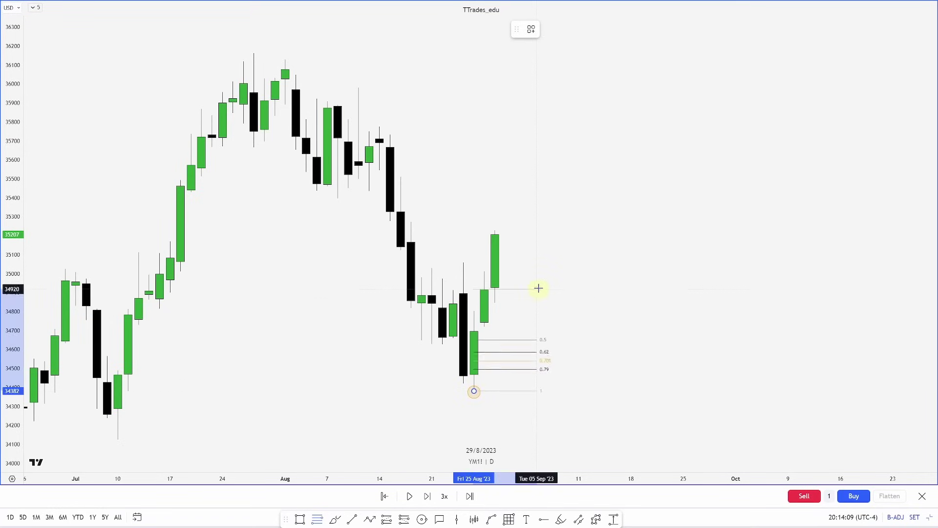
{"action": "left_click", "coordinate": [560, 231]}
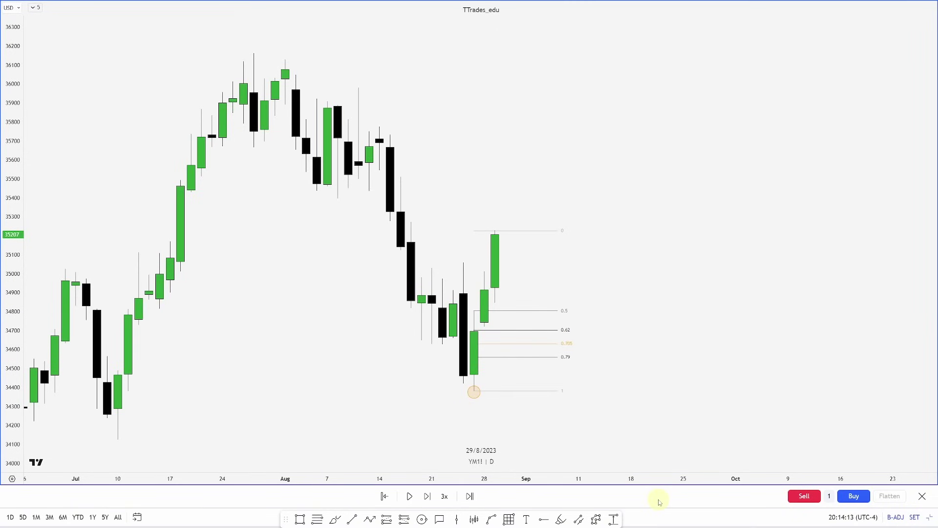
Replay forward to 1/9/2023, dragging the fib's 0 level up to each new swing high.
{"action": "key", "text": "shift+Right"}
{"action": "left_click_drag", "start_coordinate": [549, 231], "coordinate": [565, 199]}
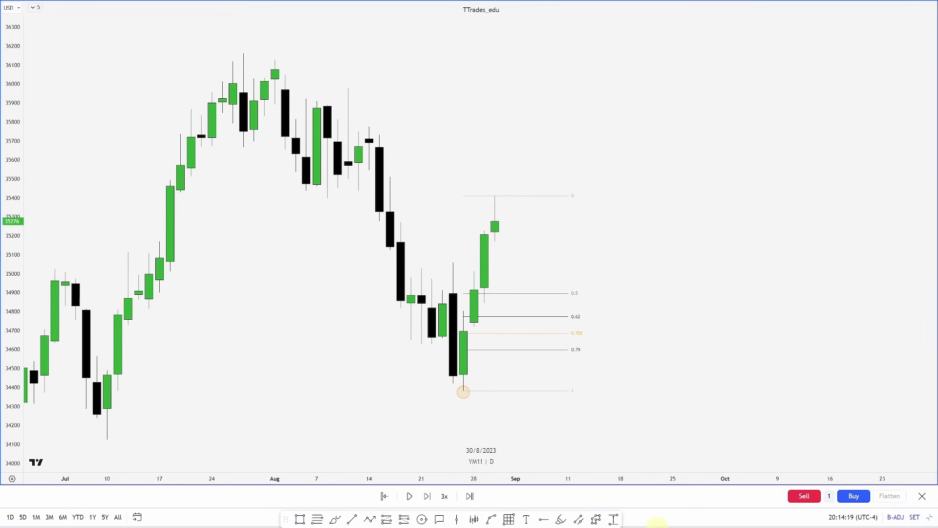
{"action": "key", "text": "shift+Right"}
{"action": "left_click_drag", "start_coordinate": [559, 196], "coordinate": [567, 179]}
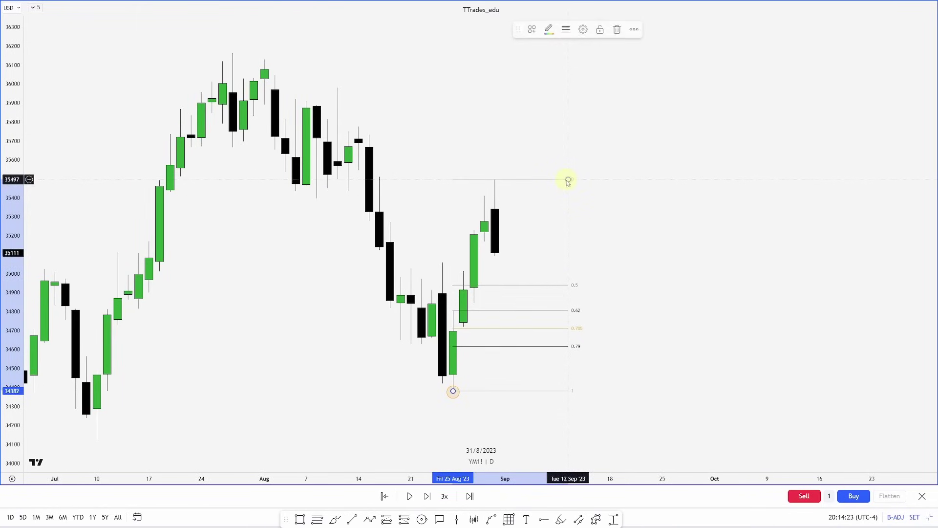
{"action": "key", "text": "shift+Right"}
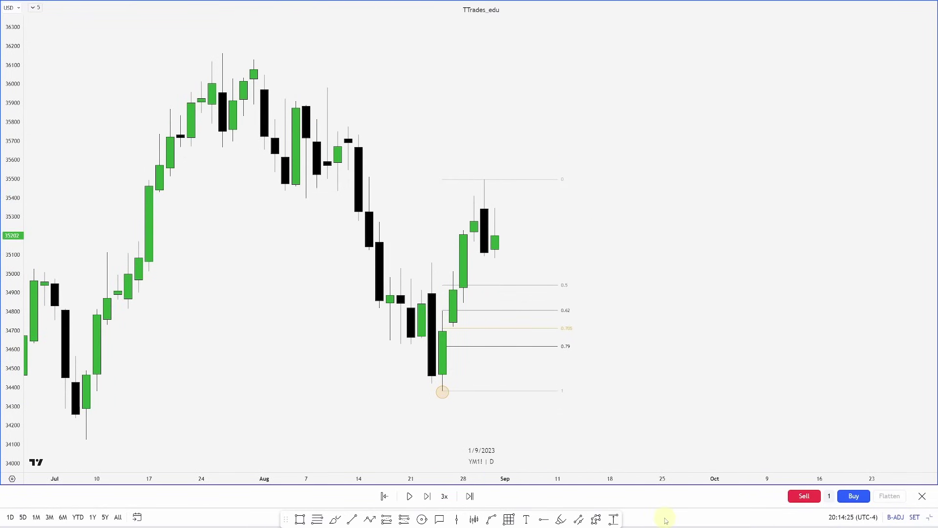
Step the YM1! replay forward two more days.
{"action": "key", "text": "shift+Right"}
{"action": "key", "text": "shift+Right"}
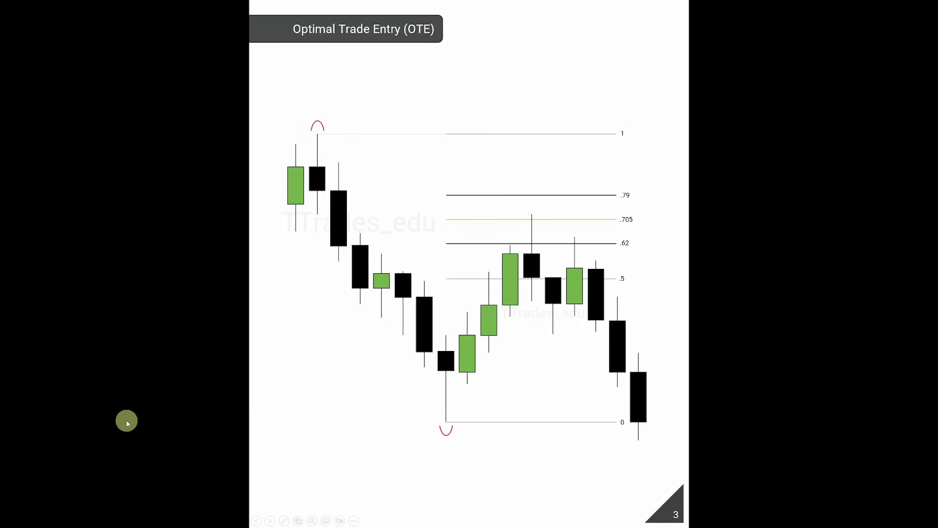
Back on NQ1!, replay forward to 12/9/2022 as price rallies to the fib's 0.62 level.
{"action": "key", "text": "alt+Tab"}
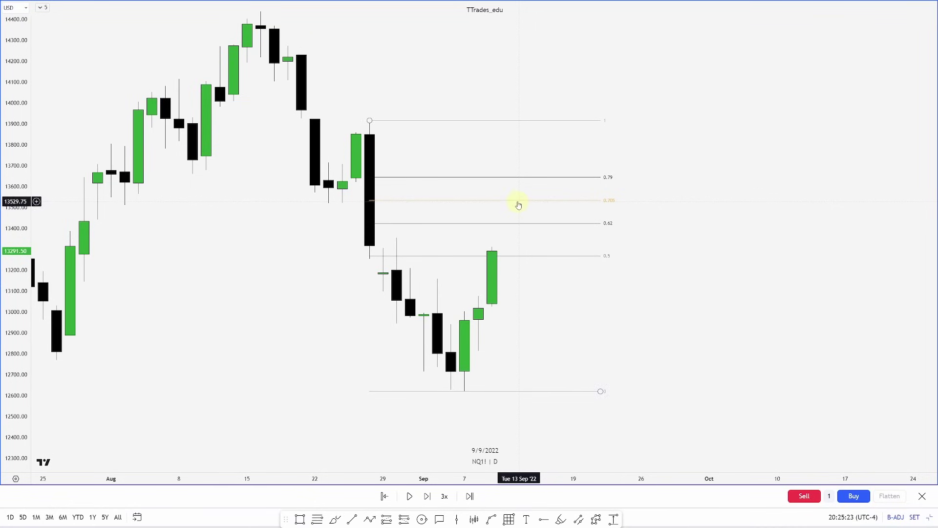
{"action": "key", "text": "shift+Right"}
{"action": "key", "text": "shift+Right"}
{"action": "key", "text": "shift+Right"}
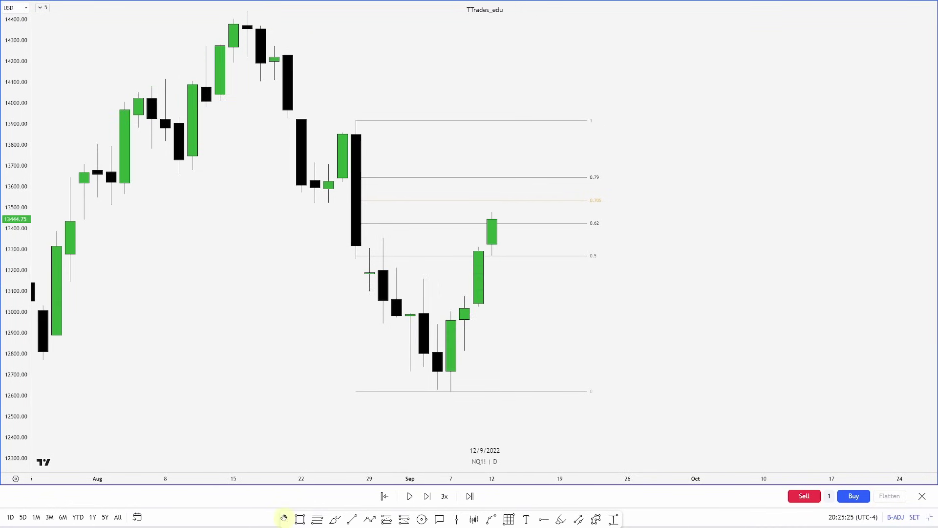
Replay YM1! two more days and draw a short line at 35081 from 1 Sep to 8 Sep.
{"action": "key", "text": "shift+Right"}
{"action": "key", "text": "shift+Right"}
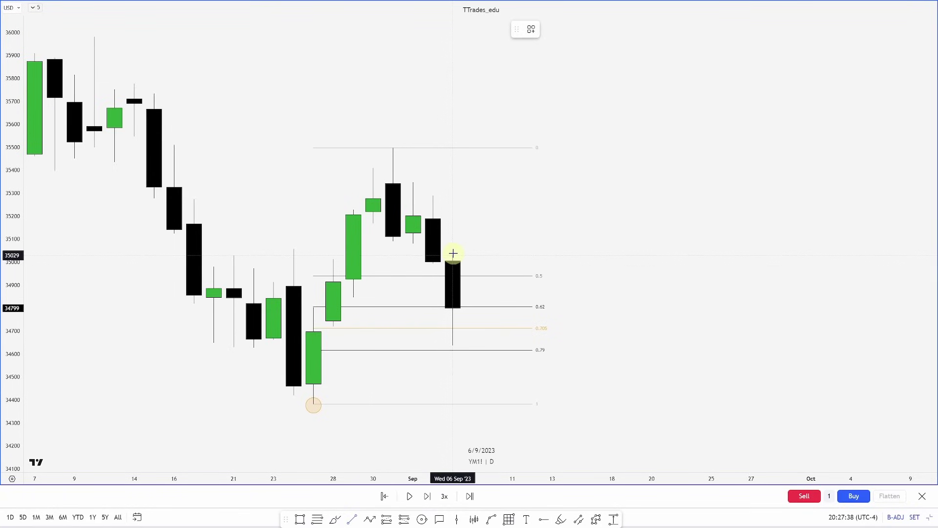
{"action": "left_click", "coordinate": [413, 243]}
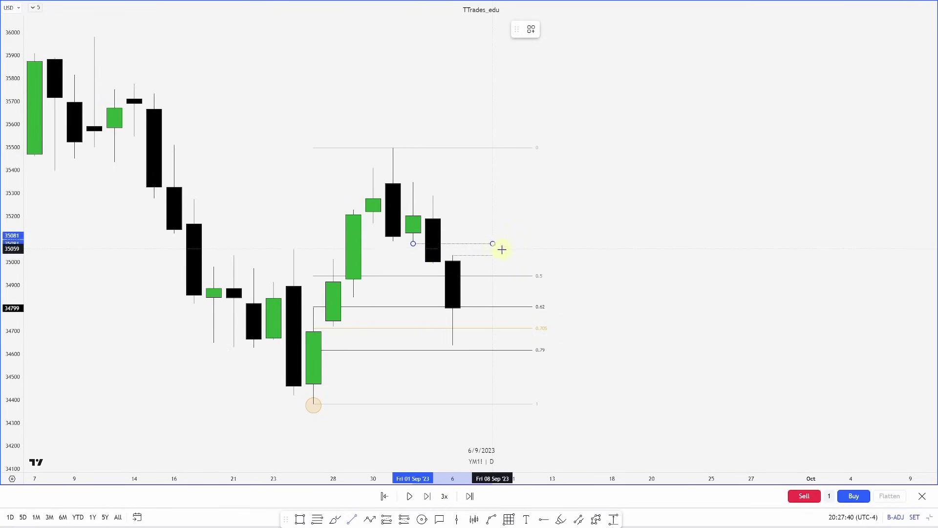
{"action": "left_click", "coordinate": [494, 247]}
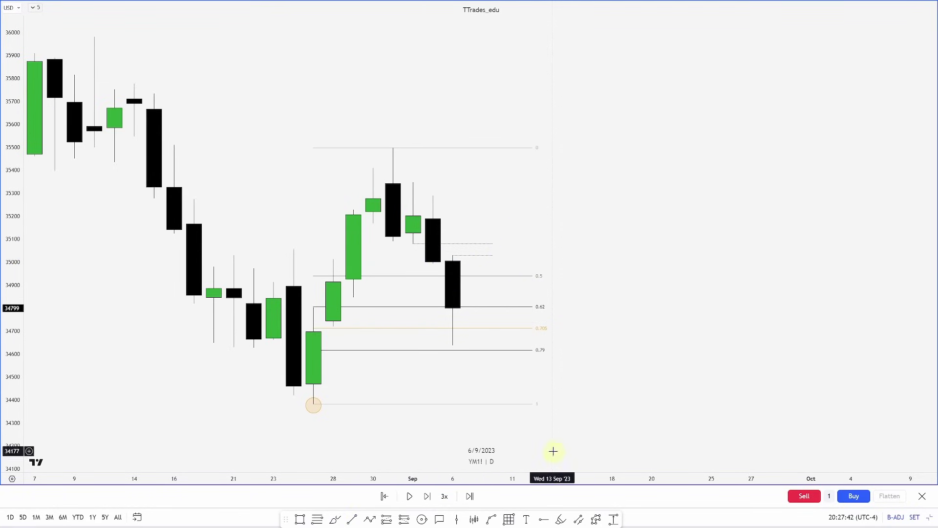
Replay three more days and advance the slides to Alignment With PD Arrays.
{"action": "key", "text": "shift+Right"}
{"action": "key", "text": "shift+Right"}
{"action": "key", "text": "shift+Right"}
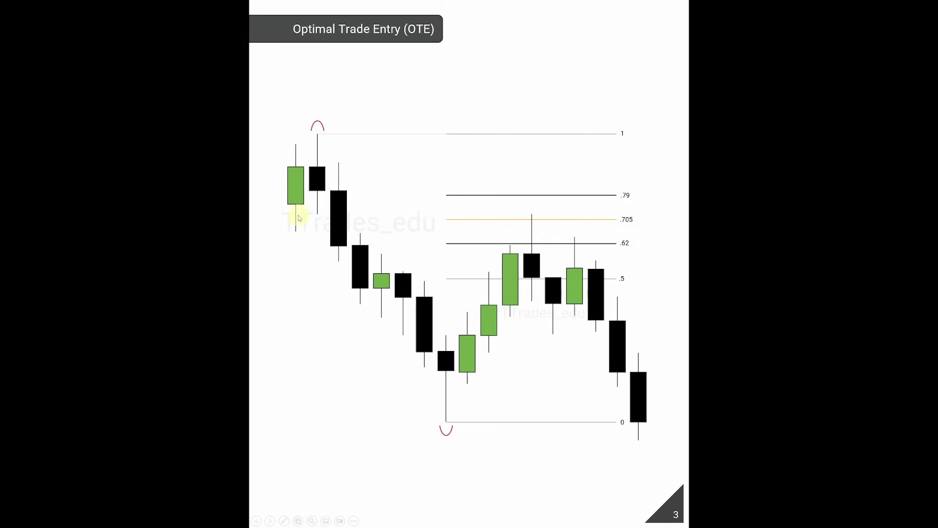
{"action": "key", "text": "Right"}
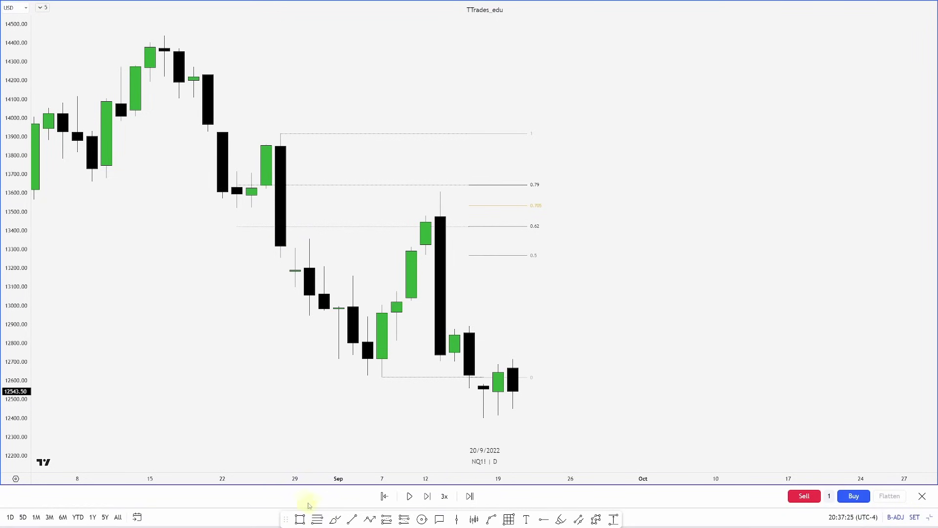
Draw a horizontal trend line from the NQ1! 24 Aug candle and apply the saved blue template.
{"action": "left_click", "coordinate": [351, 519]}
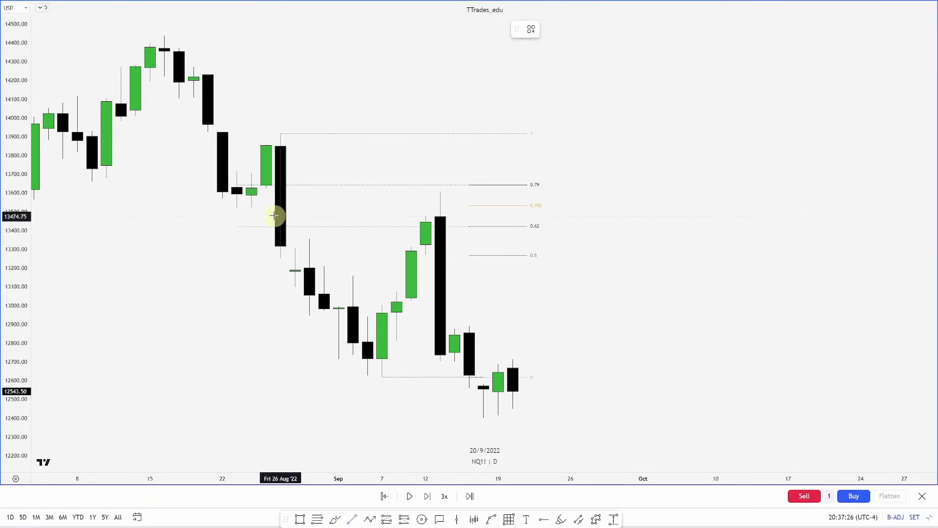
{"action": "left_click", "coordinate": [251, 195]}
{"action": "left_click", "coordinate": [454, 196]}
{"action": "right_click", "coordinate": [454, 195]}
{"action": "mouse_move", "coordinate": [534, 204]}
{"action": "left_click", "coordinate": [565, 370]}
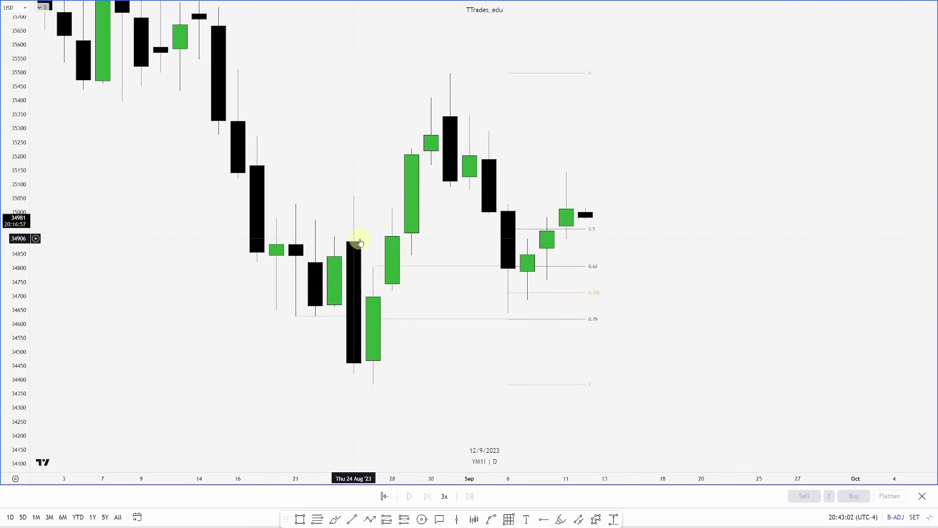
Place the blue line on YM1! and draw a small retracement down from the 24 Aug high.
{"action": "key", "text": "ctrl+z"}
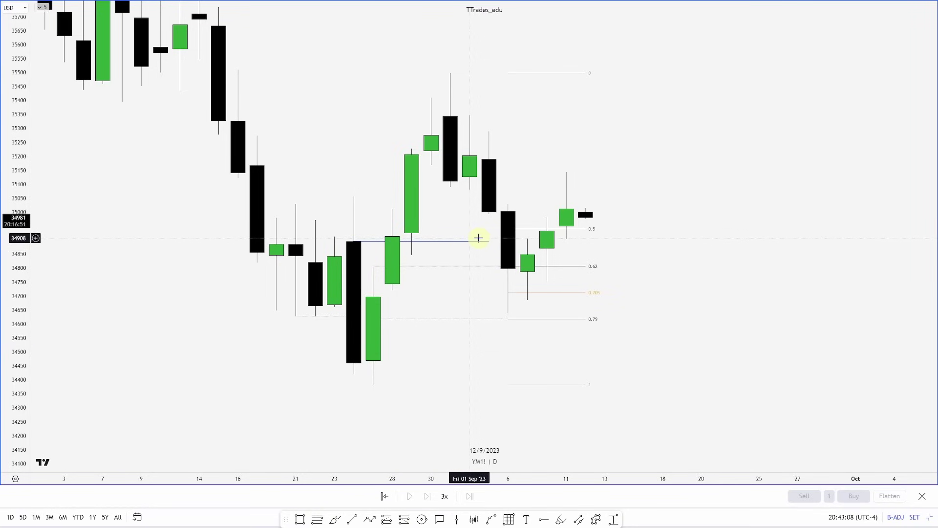
{"action": "left_click", "coordinate": [317, 519]}
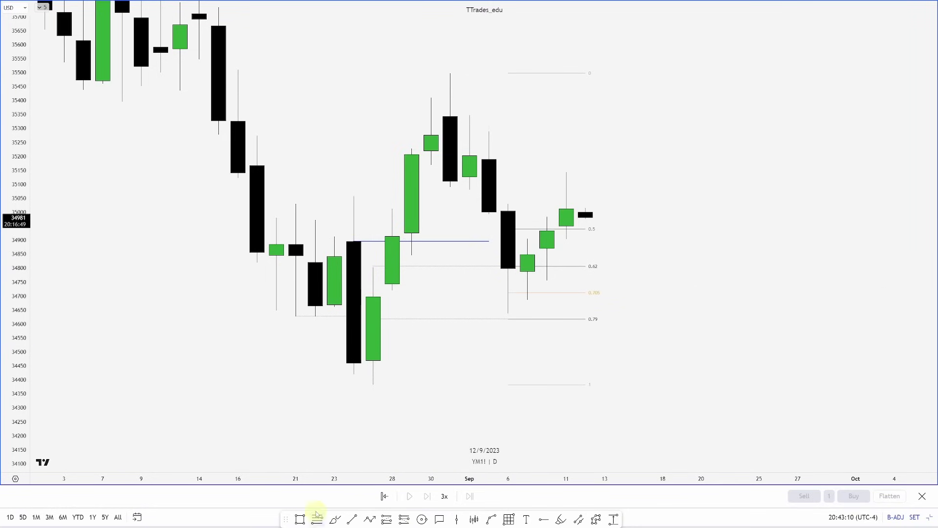
{"action": "mouse_move", "coordinate": [353, 243]}
{"action": "left_mouse_down"}
{"action": "mouse_move", "coordinate": [450, 338]}
{"action": "mouse_move", "coordinate": [542, 361]}
{"action": "left_mouse_up"}
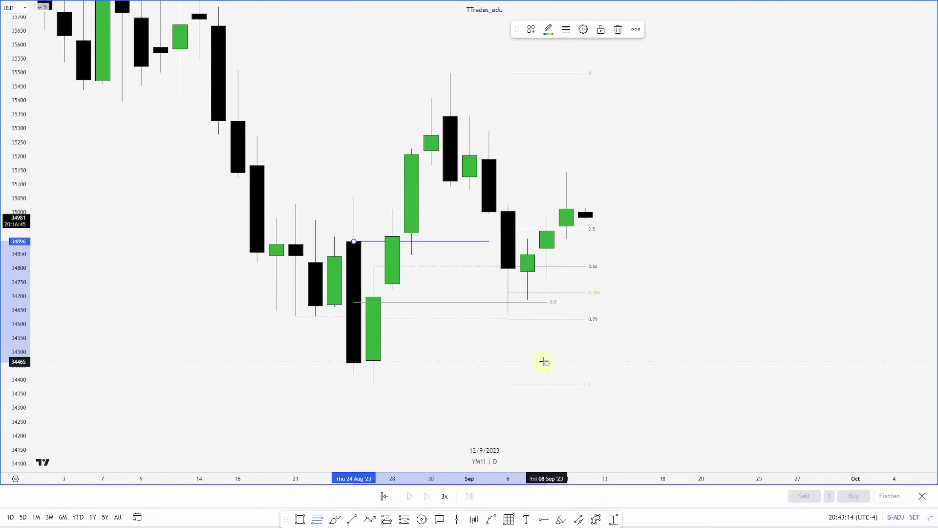
{"action": "left_click", "coordinate": [622, 343]}
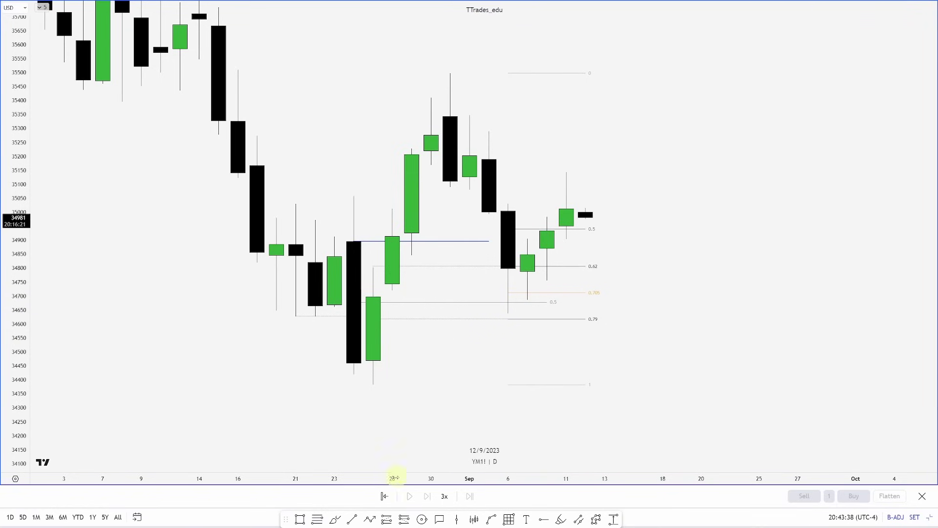
Draw dashed horizontal lines at the 25 Aug and 28 Aug candle levels.
{"action": "left_click", "coordinate": [351, 518]}
{"action": "left_click", "coordinate": [373, 297]}
{"action": "left_click", "coordinate": [547, 297]}
{"action": "left_click", "coordinate": [393, 284]}
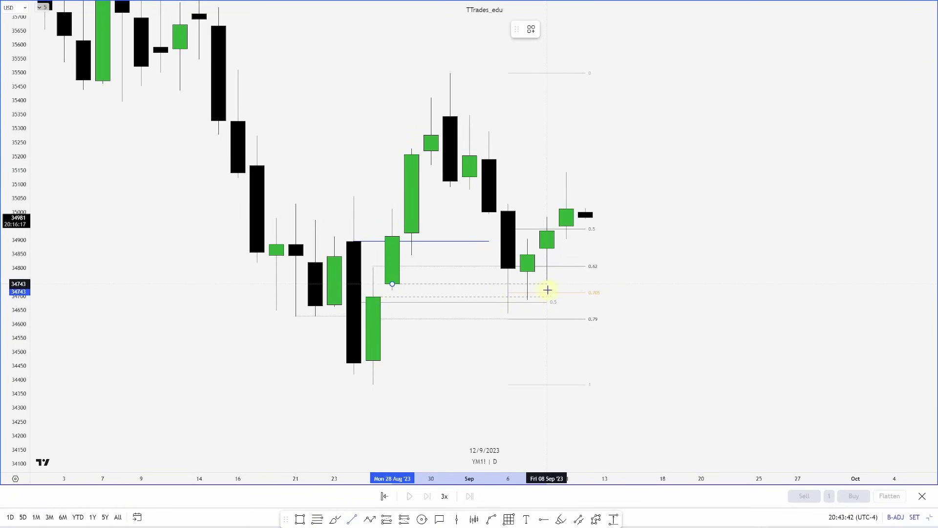
{"action": "left_click", "coordinate": [547, 284]}
{"action": "left_click", "coordinate": [606, 280]}
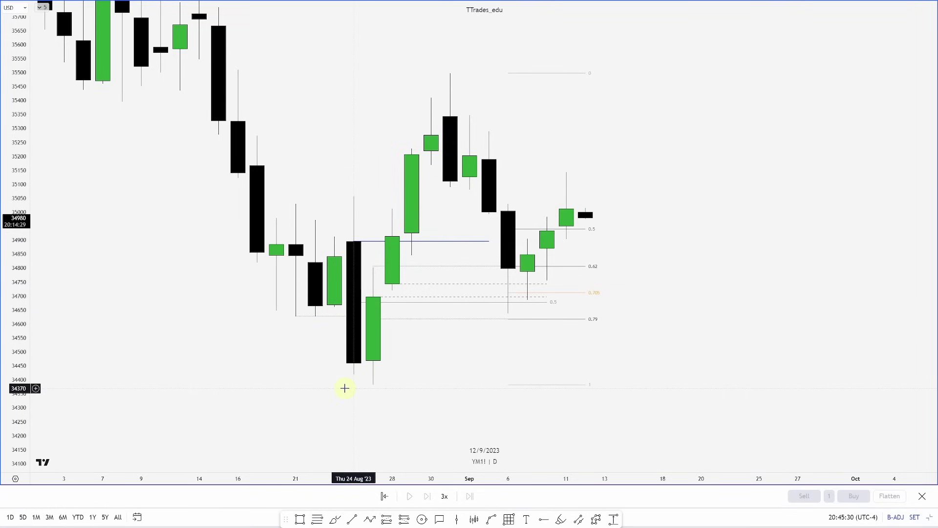
{"action": "key", "text": "alt+Tab"}
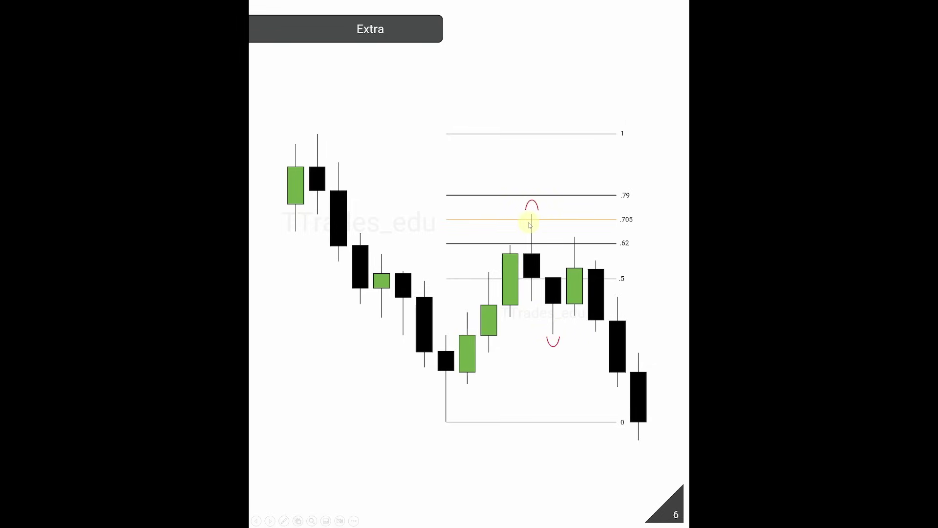
Advance the lesson slideshow to the next slide.
{"action": "key", "text": "Right"}
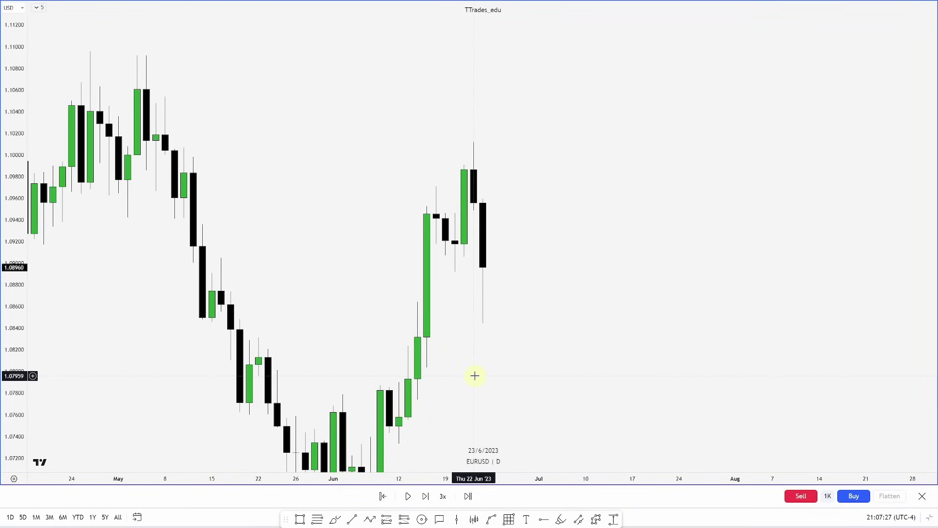
Draw a daily Fib retracement from the 1.10120 high down to the wick low.
{"action": "key", "text": "alt+f"}
{"action": "left_click", "coordinate": [473, 142]}
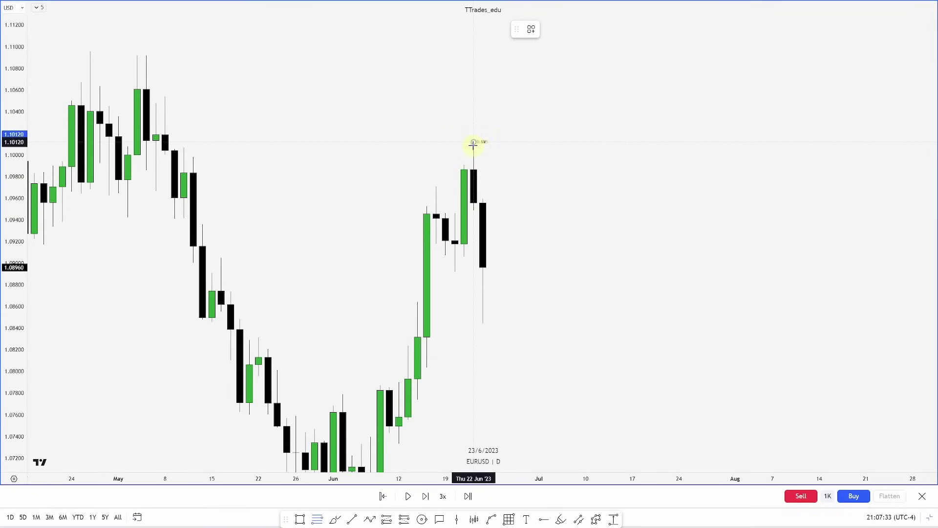
{"action": "left_click", "coordinate": [547, 323]}
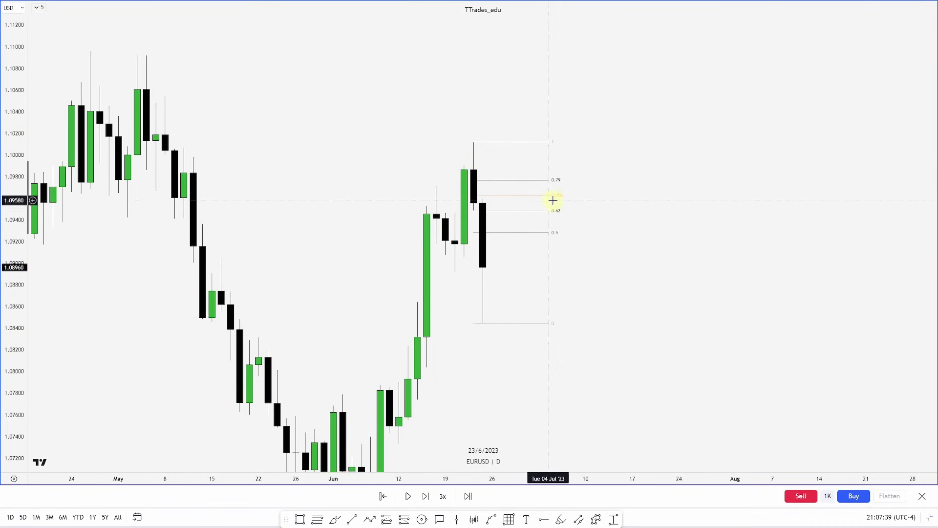
Advance the replay, then draw a new retracement from the 28 June high with its 0 at the new low.
{"action": "key", "text": "shift+Right"}
{"action": "key", "text": "shift+Right"}
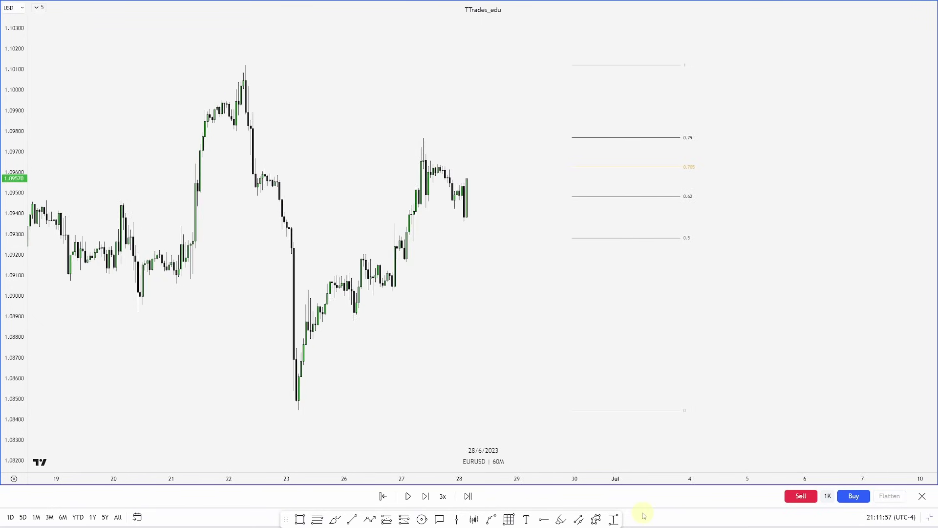
{"action": "key", "text": "shift+Right"}
{"action": "key", "text": "shift+Right"}
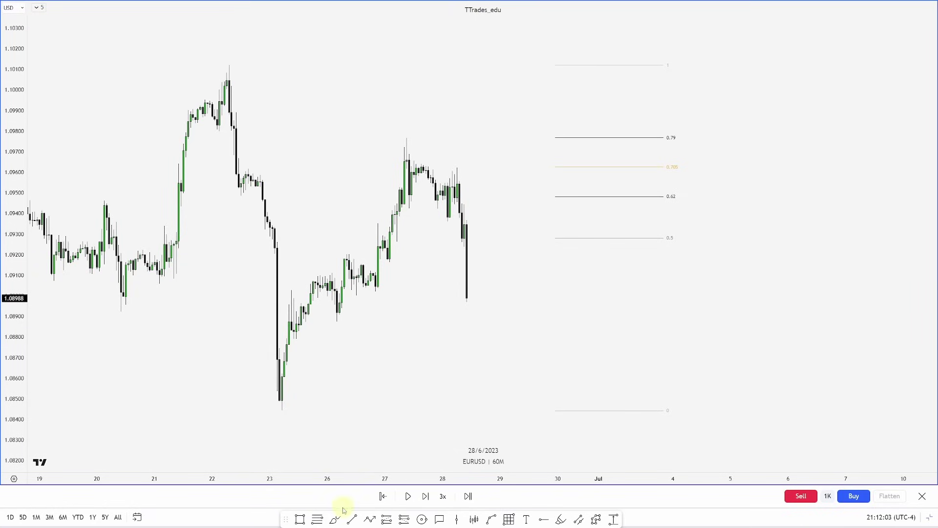
{"action": "left_click_drag", "start_coordinate": [456, 167], "coordinate": [509, 301]}
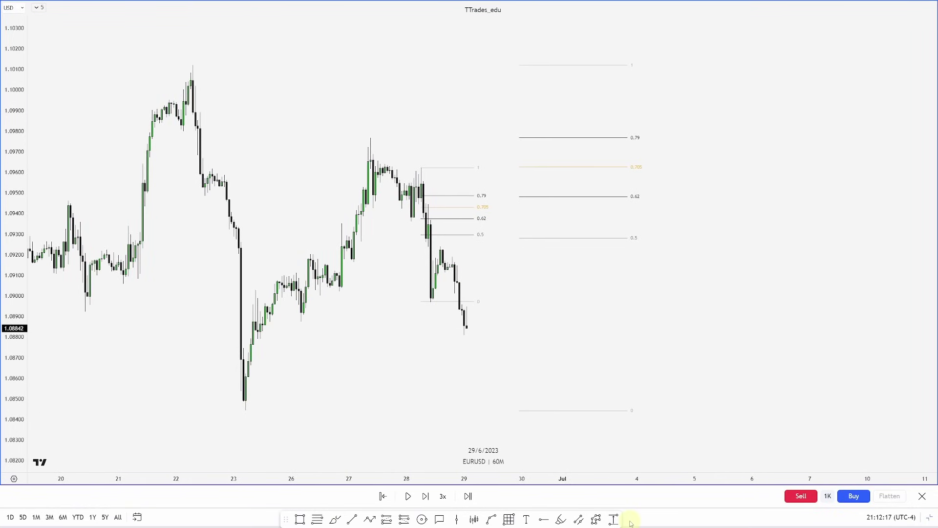
{"action": "left_click_drag", "start_coordinate": [474, 301], "coordinate": [491, 334]}
{"action": "left_click", "coordinate": [513, 328]}
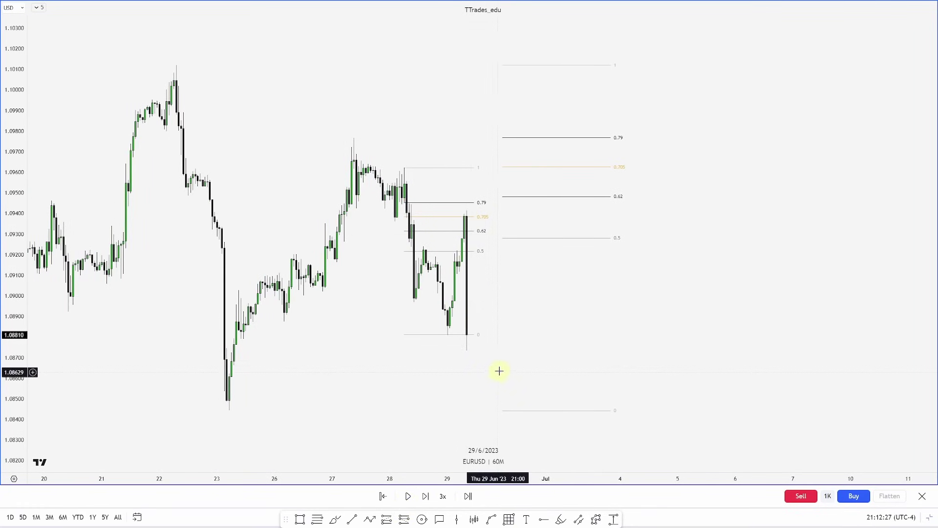
Delete the large daily Fib retracement.
{"action": "left_click_drag", "start_coordinate": [501, 370], "coordinate": [520, 344]}
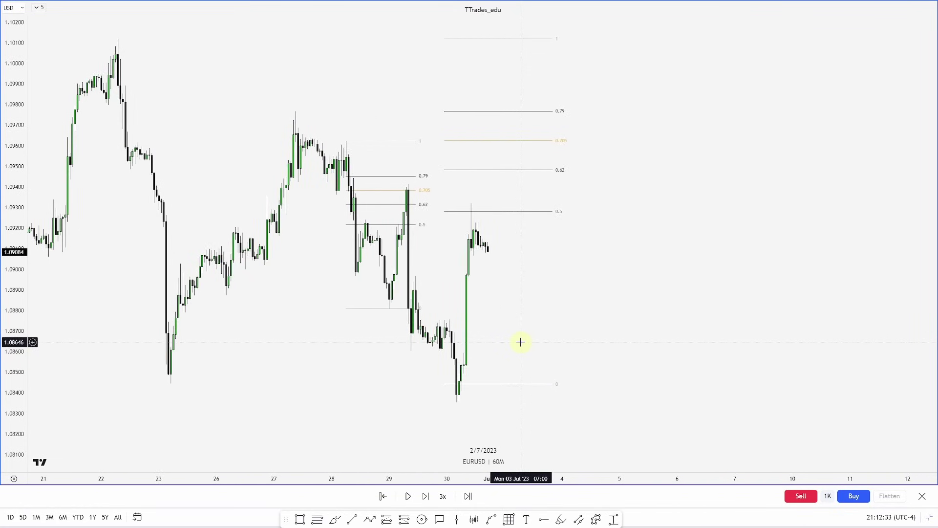
{"action": "left_click", "coordinate": [494, 215]}
{"action": "key", "text": "Delete"}
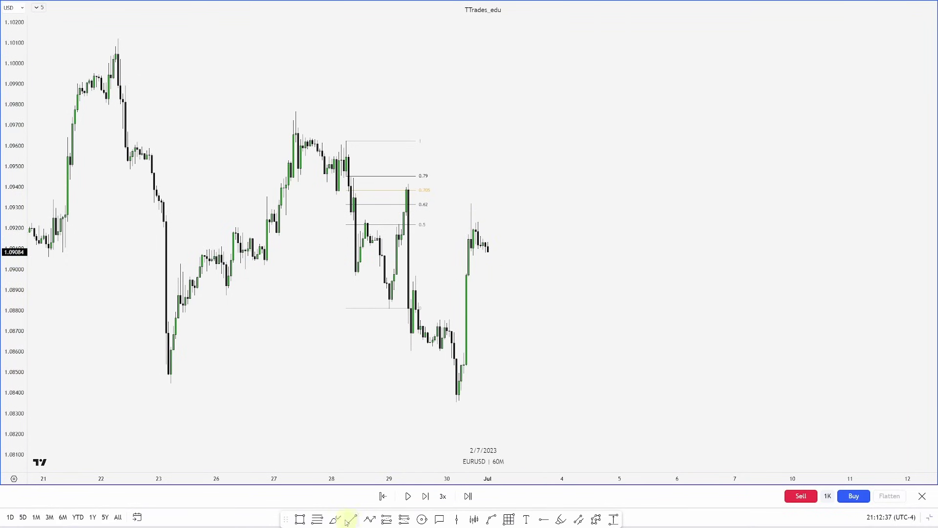
Draw a Fib retracement from the 30 June low to the rally high.
{"action": "left_click", "coordinate": [317, 519]}
{"action": "left_click", "coordinate": [456, 402]}
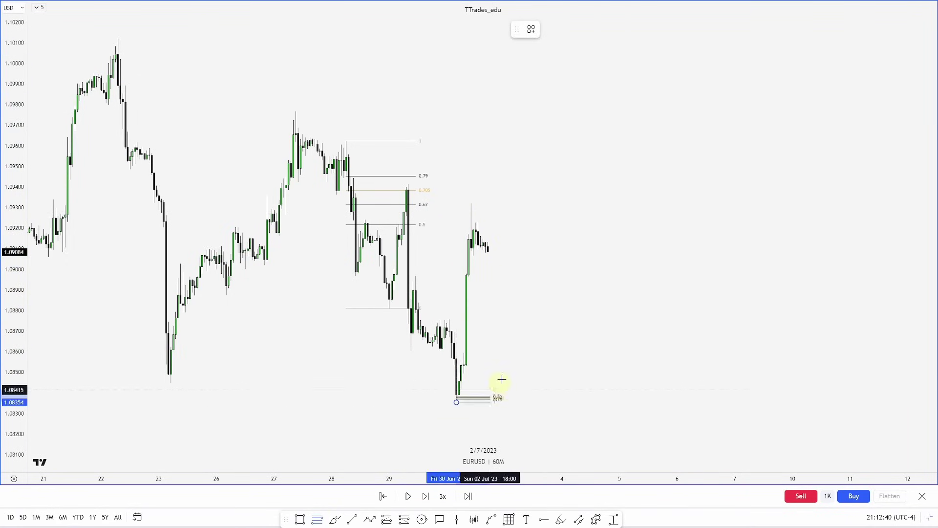
{"action": "left_click", "coordinate": [577, 204]}
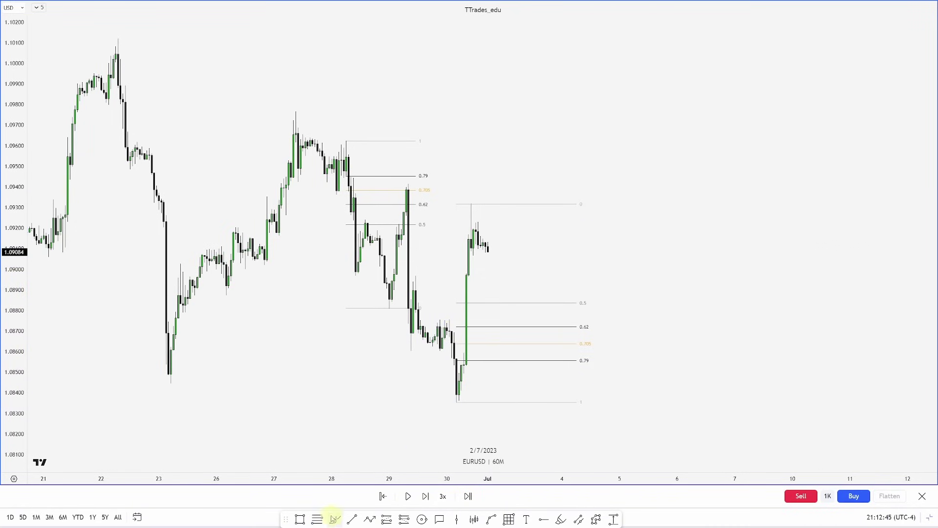
Box the zone between the 0.62 and 0.705 levels with a grey rectangle extended right.
{"action": "mouse_move", "coordinate": [445, 322]}
{"action": "left_mouse_down"}
{"action": "mouse_move", "coordinate": [446, 351]}
{"action": "mouse_move", "coordinate": [574, 335]}
{"action": "left_mouse_up"}
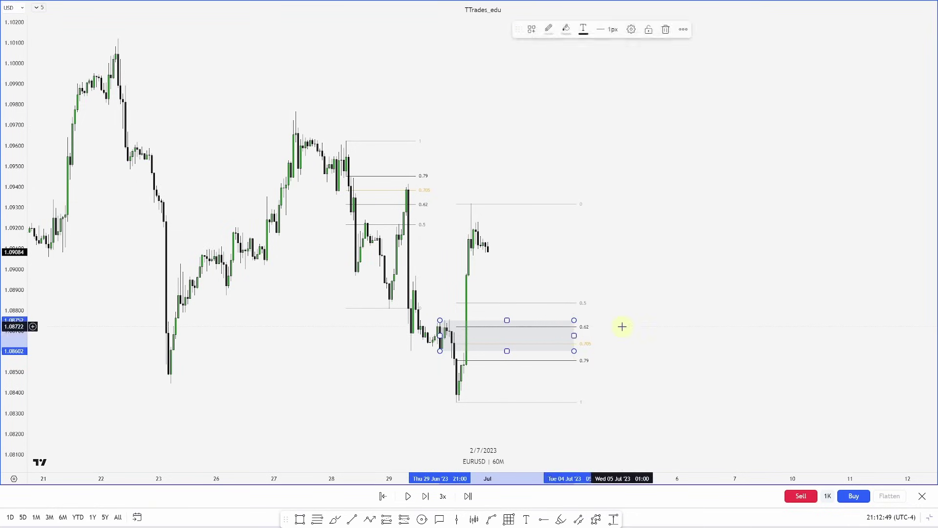
{"action": "left_click", "coordinate": [607, 492]}
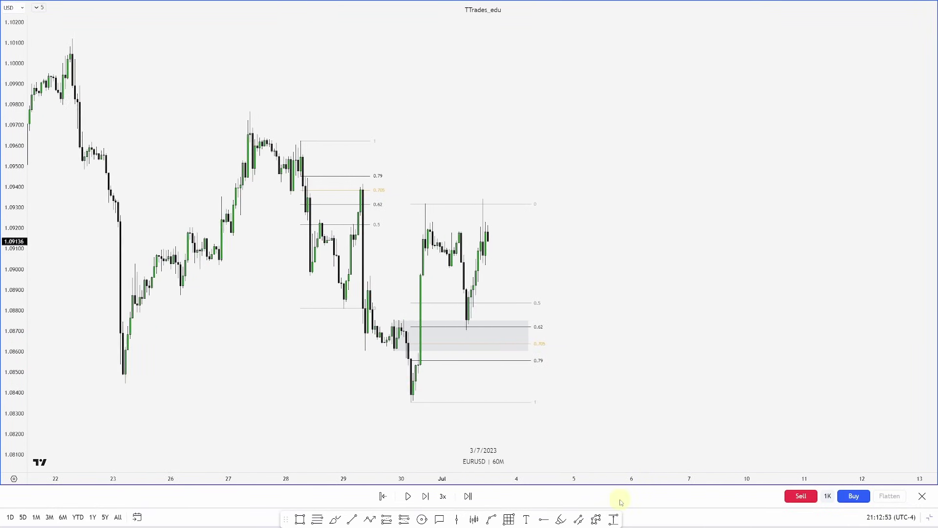
{"action": "left_click", "coordinate": [469, 324]}
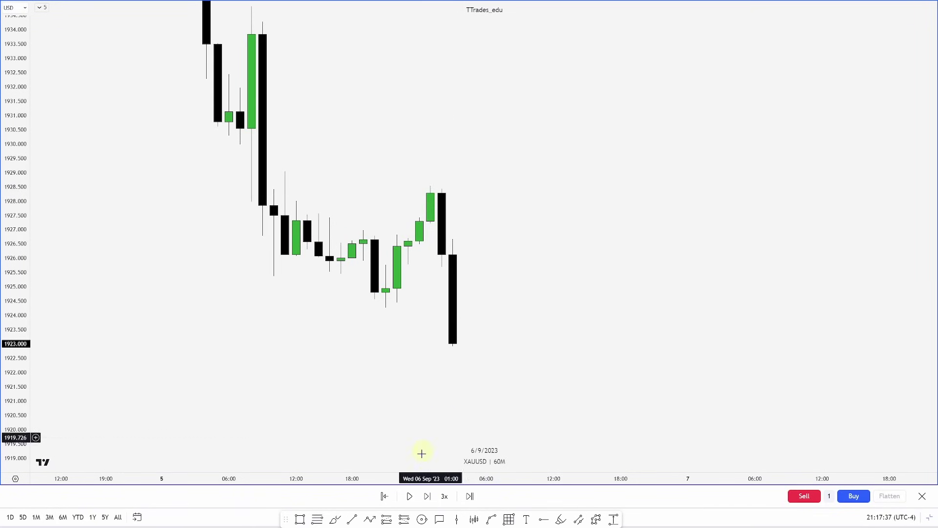
Draw a Fib from the 1928.5 candle high, advance one bar, and move its 0 to about 1922.6.
{"action": "left_click", "coordinate": [318, 519]}
{"action": "left_click", "coordinate": [430, 186]}
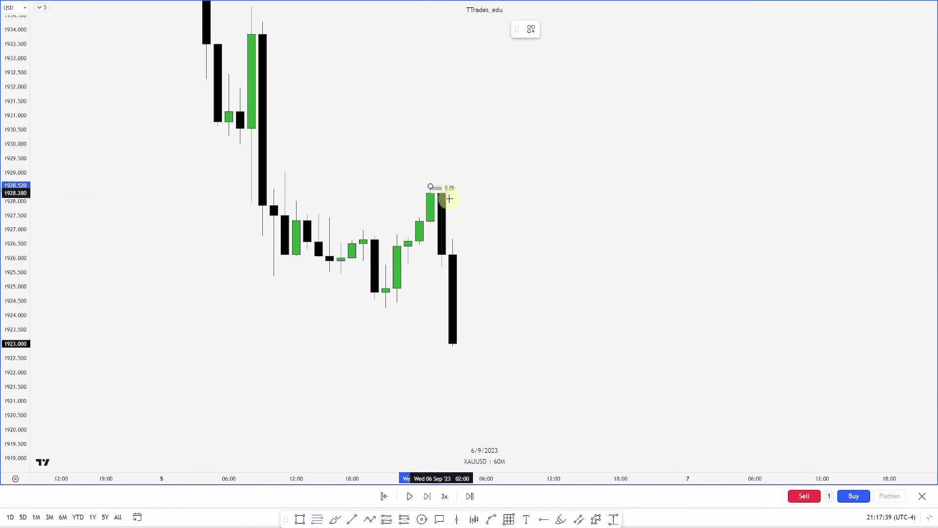
{"action": "left_click", "coordinate": [525, 347]}
{"action": "left_click", "coordinate": [582, 372]}
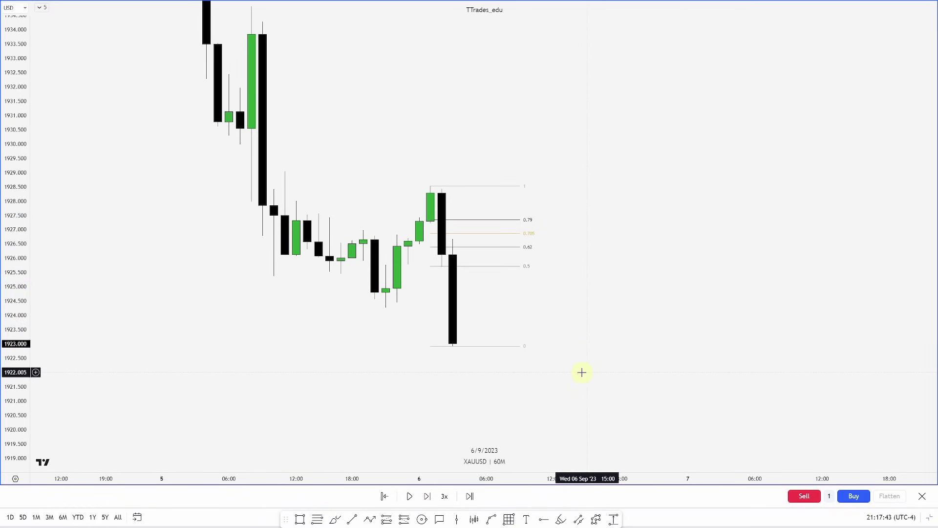
{"action": "key", "text": "shift+Right"}
{"action": "key", "text": "shift+Right"}
{"action": "left_click_drag", "start_coordinate": [513, 348], "coordinate": [517, 353]}
{"action": "left_click", "coordinate": [469, 282]}
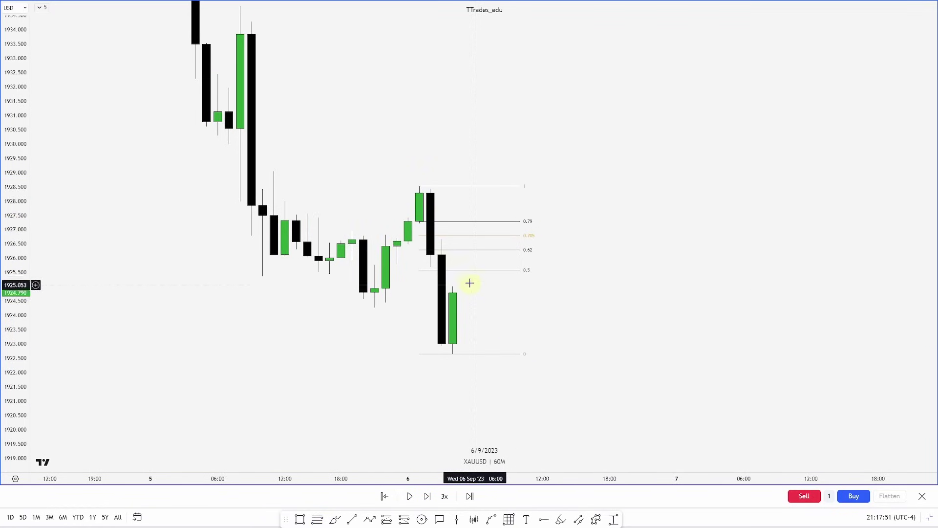
Draw two horizontal lines at earlier candle levels, the second extending to 10:00.
{"action": "left_click", "coordinate": [352, 518]}
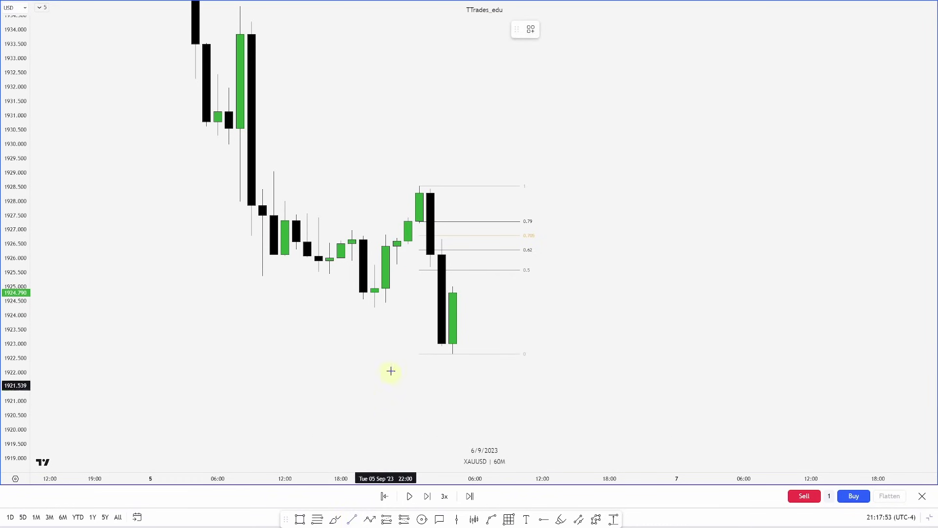
{"action": "left_click", "coordinate": [517, 239]}
{"action": "left_click", "coordinate": [419, 223]}
{"action": "left_click", "coordinate": [523, 232]}
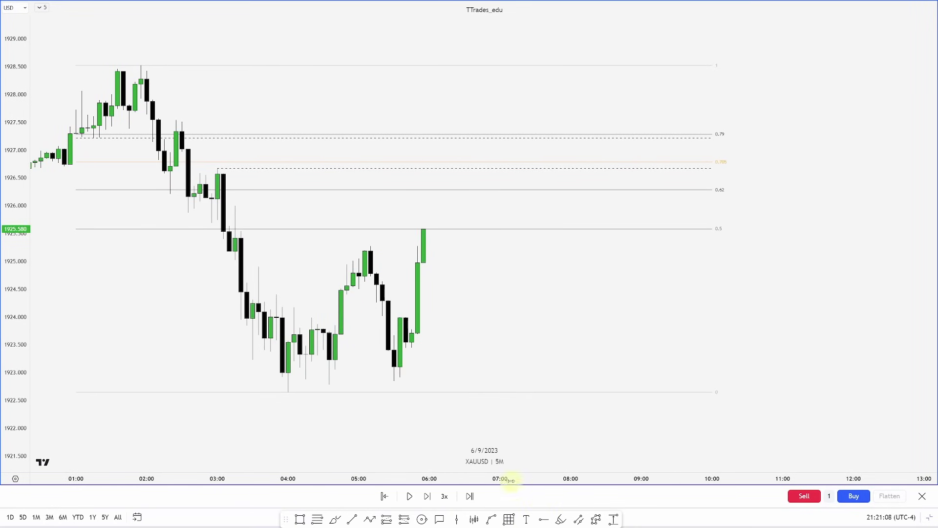
Box the consolidation above the swing low and step the replay forward several bars.
{"action": "left_click", "coordinate": [300, 518]}
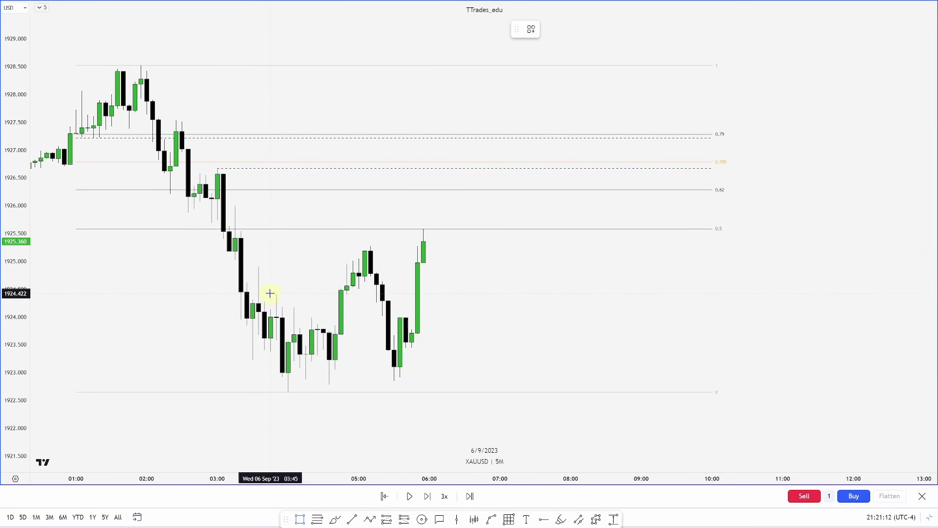
{"action": "left_click_drag", "start_coordinate": [271, 286], "coordinate": [417, 390]}
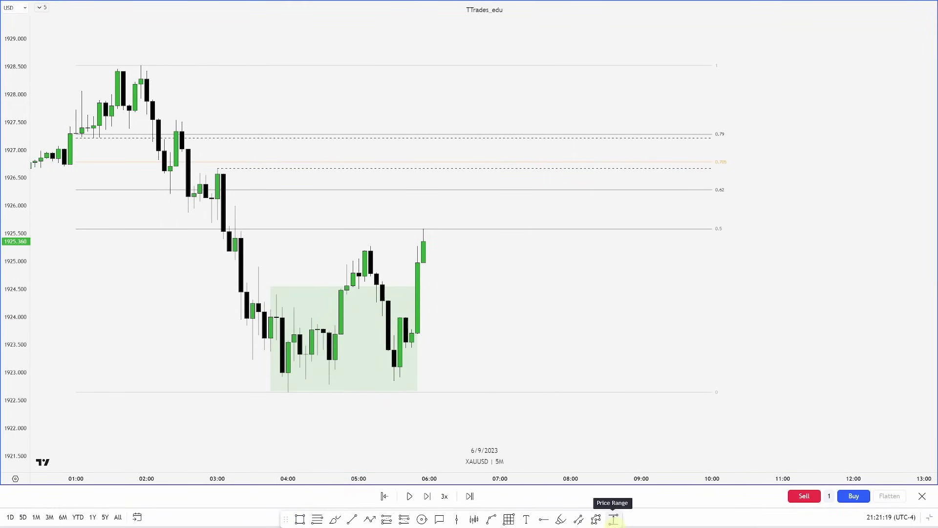
{"action": "key", "text": "shift+Right"}
{"action": "key", "text": "shift+Right"}
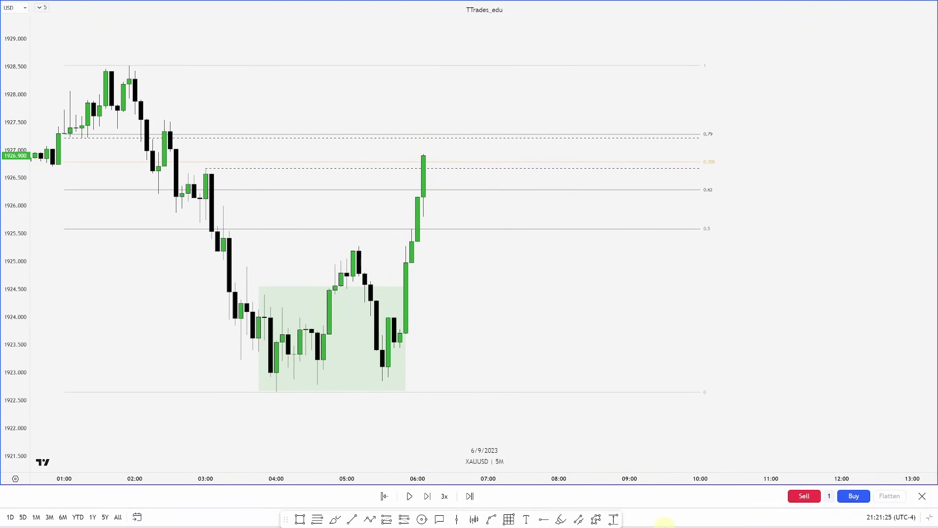
{"action": "key", "text": "shift+Right"}
{"action": "key", "text": "shift+Right"}
{"action": "key", "text": "shift+Right"}
{"action": "key", "text": "shift+Right"}
{"action": "key", "text": "shift+Right"}
{"action": "key", "text": "shift+Right"}
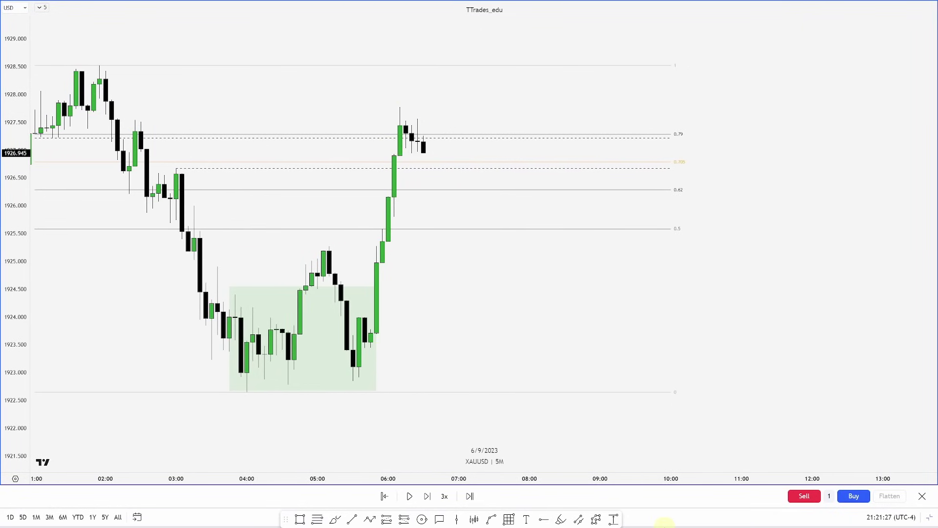
{"action": "key", "text": "shift+Right"}
{"action": "key", "text": "shift+Right"}
{"action": "key", "text": "shift+Right"}
{"action": "key", "text": "shift+Right"}
{"action": "key", "text": "shift+Right"}
{"action": "key", "text": "shift+Right"}
{"action": "key", "text": "shift+Right"}
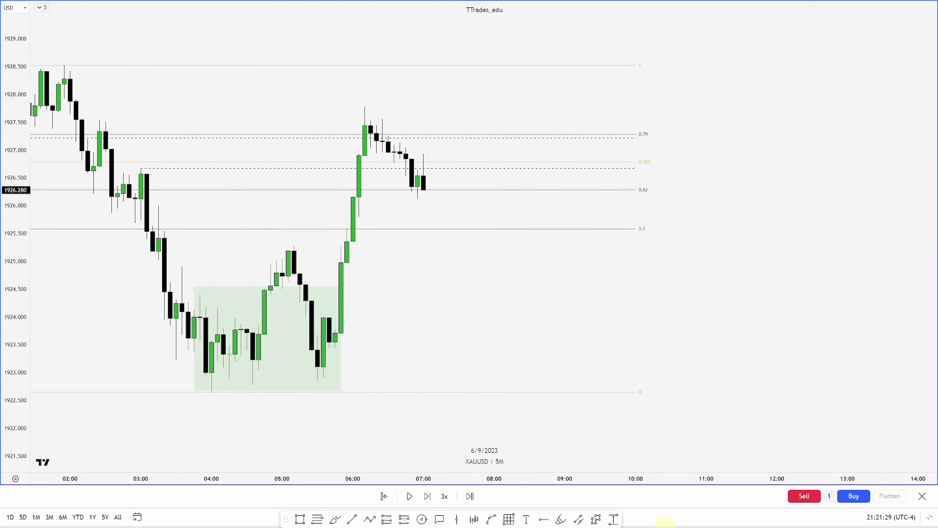
{"action": "key", "text": "shift+Right"}
{"action": "key", "text": "shift+Right"}
{"action": "key", "text": "shift+Right"}
{"action": "key", "text": "shift+Right"}
{"action": "key", "text": "shift+Right"}
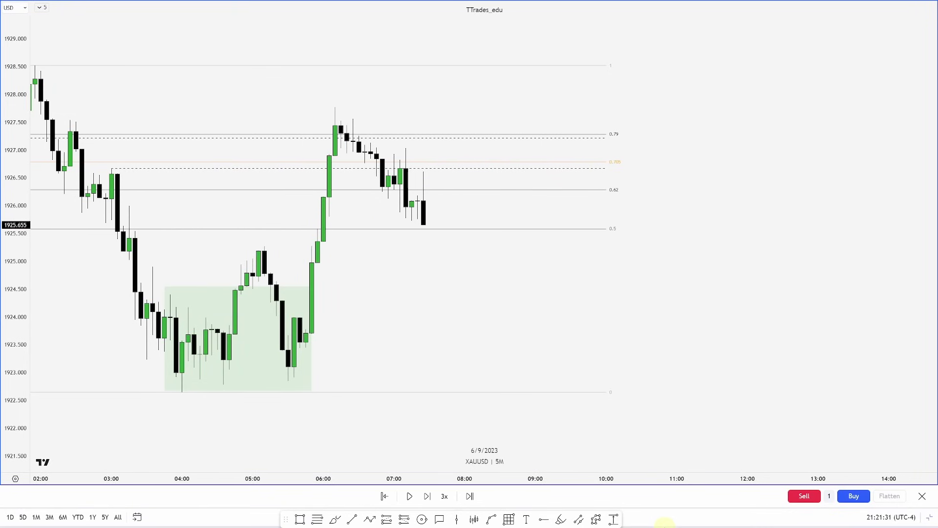
{"action": "key", "text": "shift+Right"}
{"action": "key", "text": "shift+Right"}
{"action": "key", "text": "shift+Right"}
{"action": "key", "text": "shift+Right"}
{"action": "key", "text": "shift+Right"}
{"action": "key", "text": "shift+Right"}
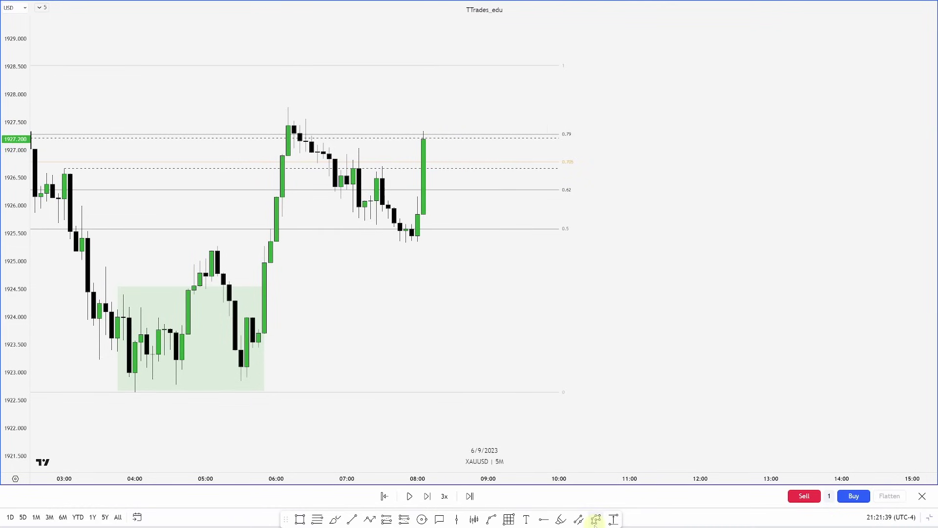
{"action": "key", "text": "shift+Right"}
{"action": "key", "text": "shift+Right"}
{"action": "key", "text": "shift+Right"}
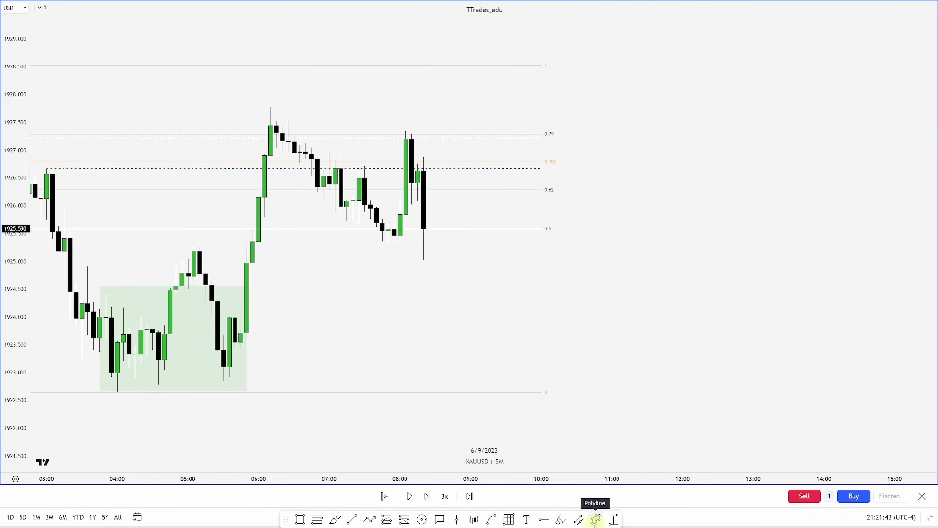
{"action": "key", "text": "shift+Right"}
{"action": "key", "text": "shift+Right"}
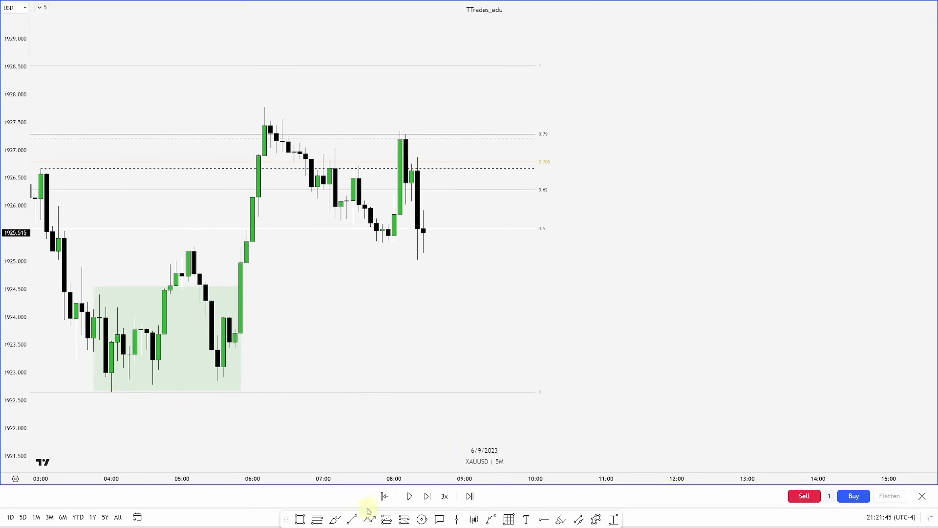
Mark a short level at 1926.075 after the candles and advance one more bar.
{"action": "left_click_drag", "start_coordinate": [413, 201], "coordinate": [465, 201]}
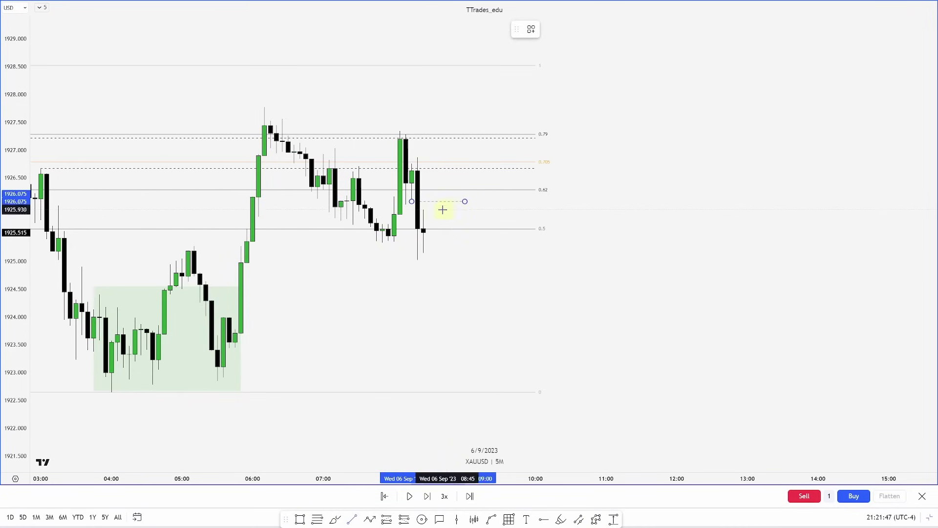
{"action": "left_click", "coordinate": [424, 209]}
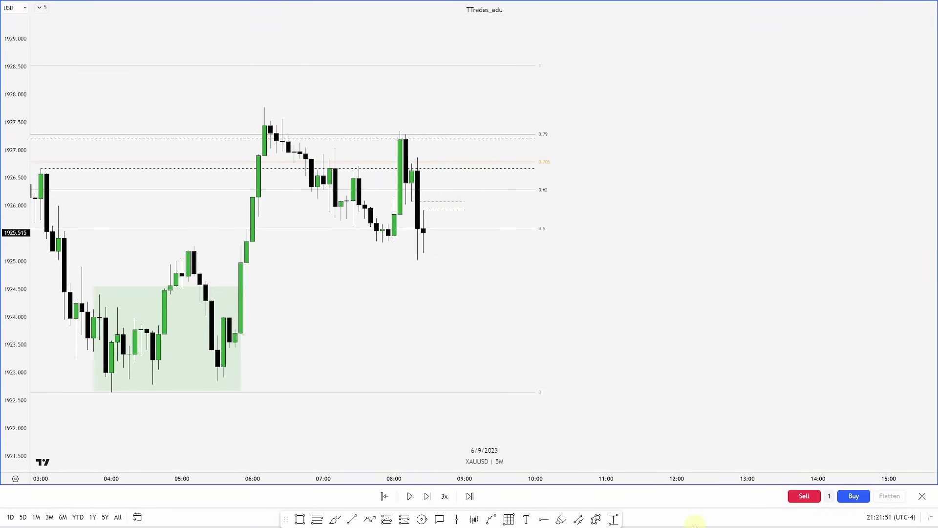
{"action": "key", "text": "shift+Right"}
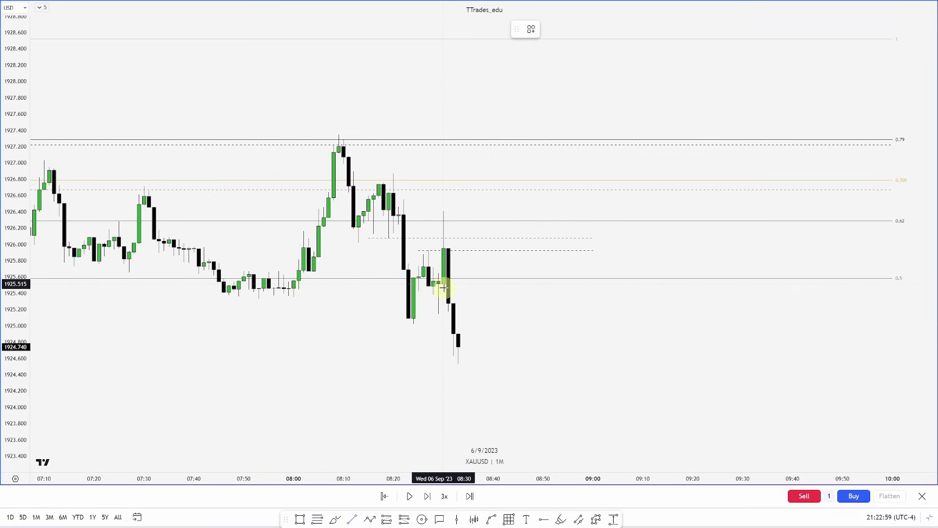
Finish the 08:30 level line, then place a short with stop above 0.62 and target at the fib's 0.
{"action": "left_click", "coordinate": [513, 292]}
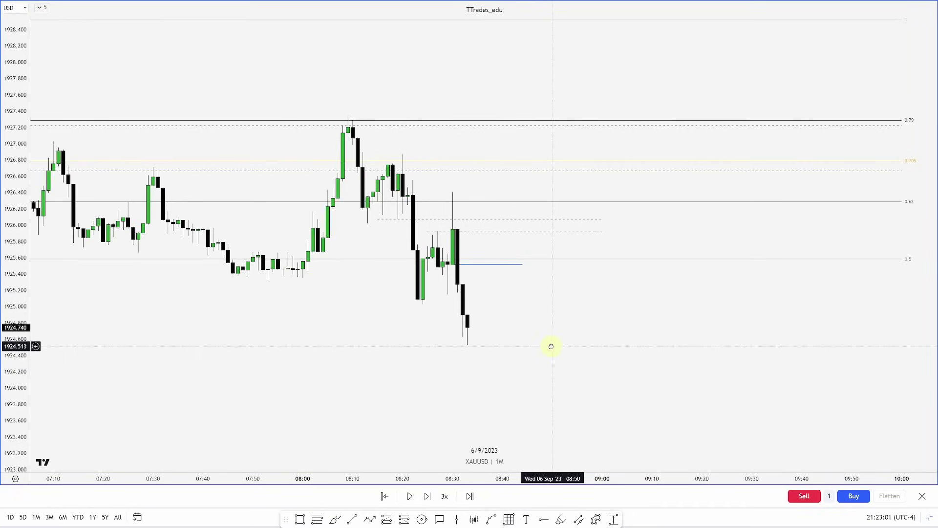
{"action": "left_click", "coordinate": [404, 519]}
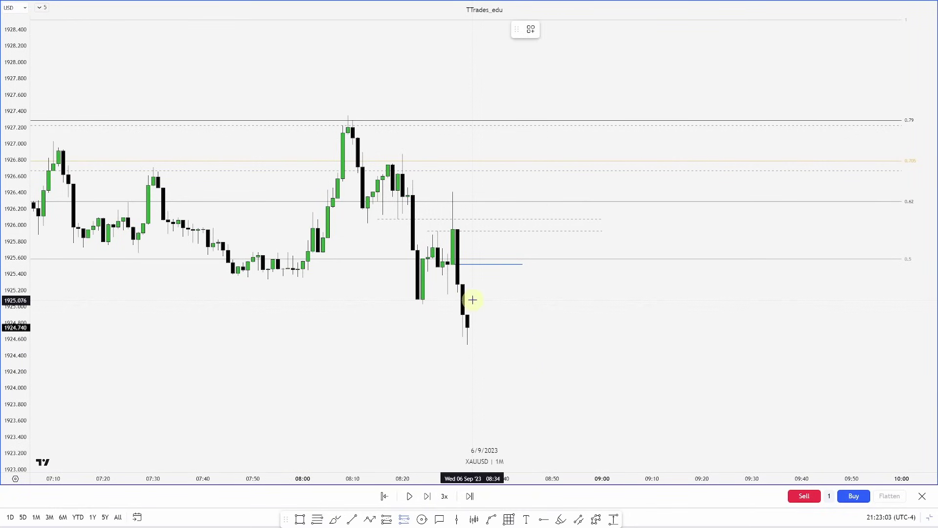
{"action": "left_click", "coordinate": [472, 264]}
{"action": "left_click_drag", "start_coordinate": [472, 217], "coordinate": [470, 192]}
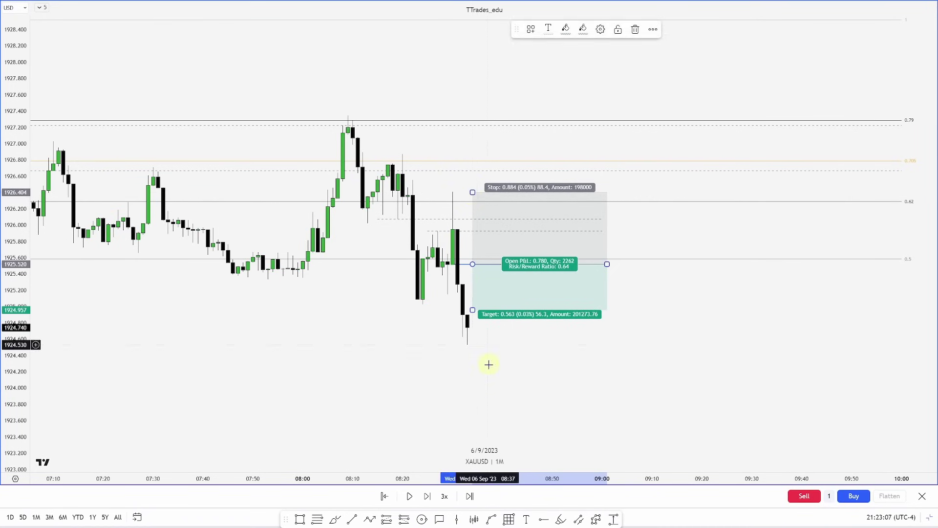
{"action": "left_click_drag", "start_coordinate": [488, 365], "coordinate": [494, 291]}
{"action": "scroll", "coordinate": [476, 238], "scroll_direction": "down", "scroll_amount": 5}
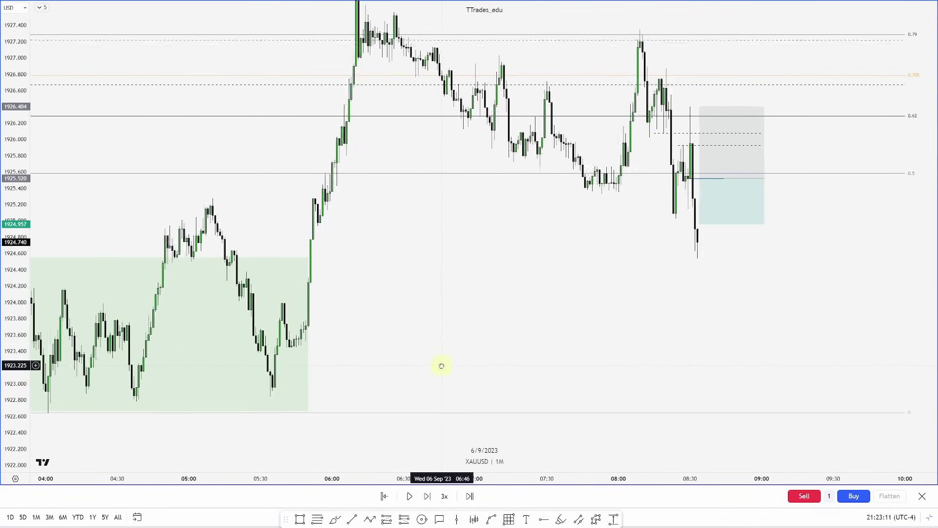
{"action": "mouse_move", "coordinate": [698, 224]}
{"action": "left_click_drag", "start_coordinate": [698, 223], "coordinate": [711, 410]}
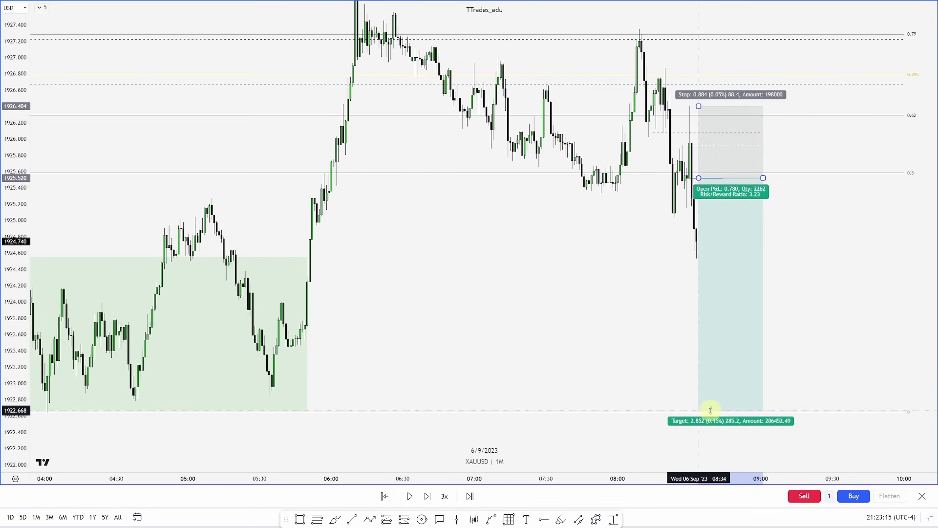
Follow the short to its 1922.668 target and show the 3.23 risk/reward result.
{"action": "left_click_drag", "start_coordinate": [672, 345], "coordinate": [601, 345]}
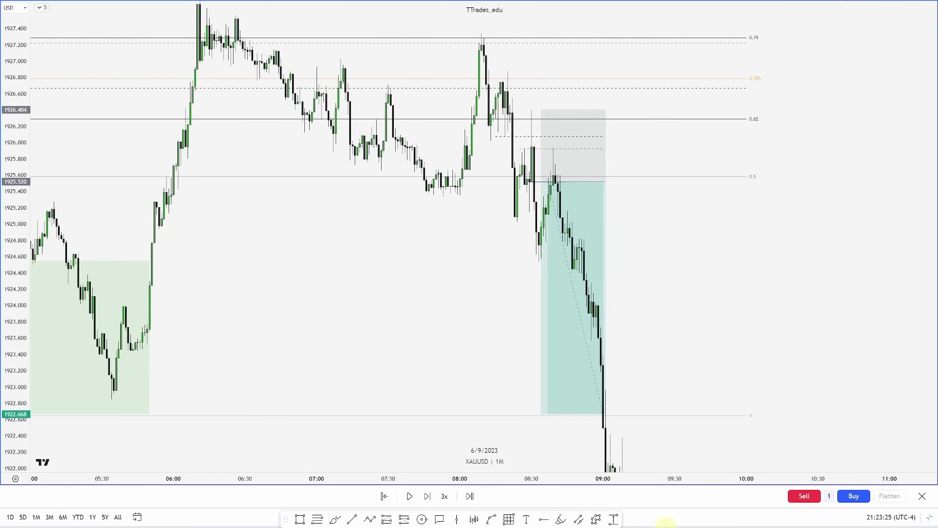
{"action": "left_click_drag", "start_coordinate": [610, 468], "coordinate": [660, 335]}
{"action": "left_click", "coordinate": [620, 308]}
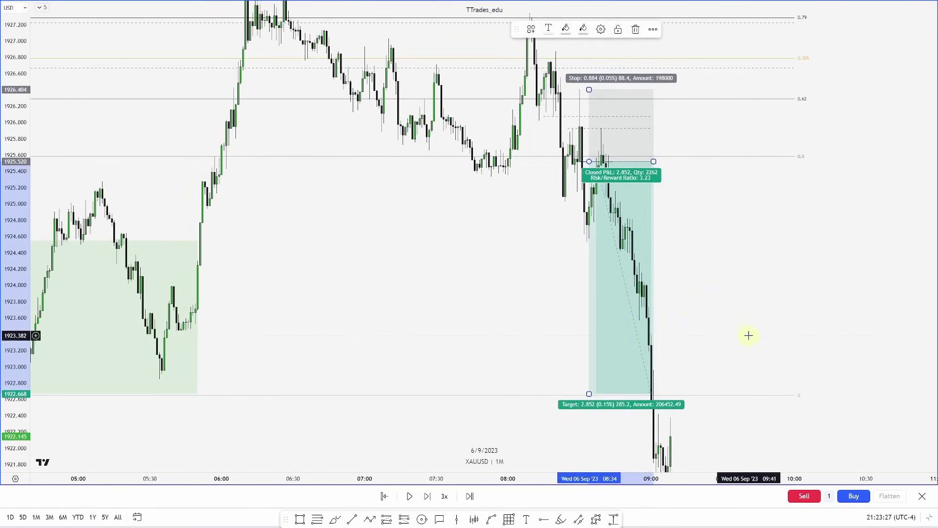
{"action": "left_click_drag", "start_coordinate": [748, 335], "coordinate": [781, 331]}
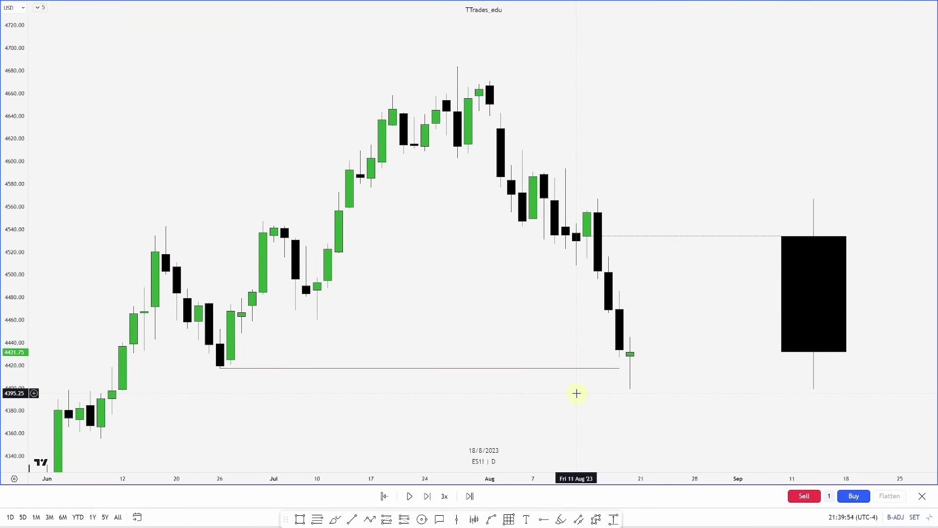
Switch to 5-minute and draw a 4433.50 horizontal line with the Daily Open template.
{"action": "key", "text": "5"}
{"action": "key", "text": "Return"}
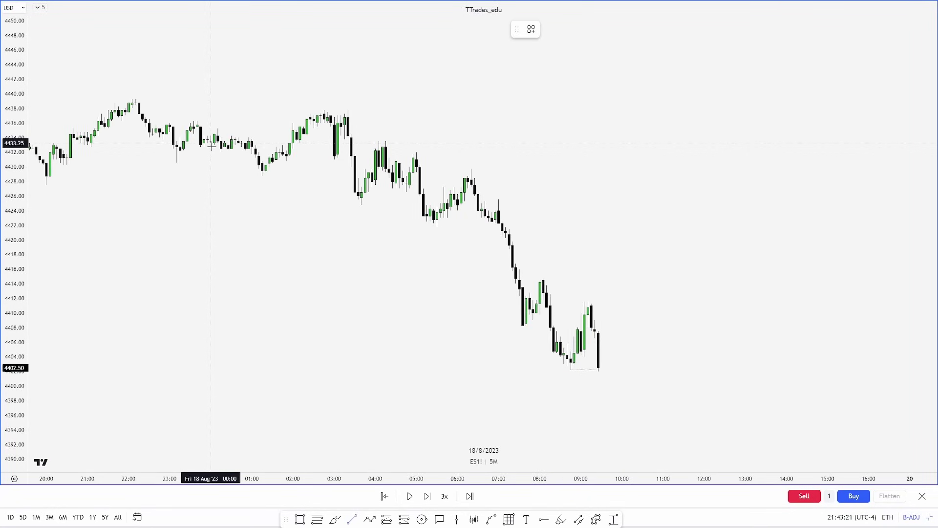
{"action": "left_click_drag", "start_coordinate": [210, 141], "coordinate": [726, 142]}
{"action": "right_click", "coordinate": [725, 142]}
{"action": "mouse_move", "coordinate": [753, 151]}
{"action": "left_click", "coordinate": [806, 189]}
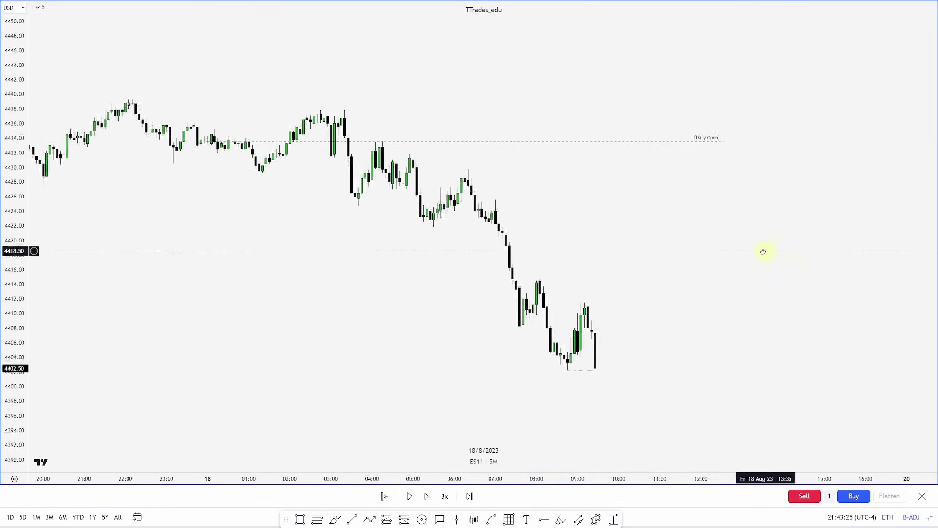
{"action": "left_click_drag", "start_coordinate": [764, 251], "coordinate": [647, 260]}
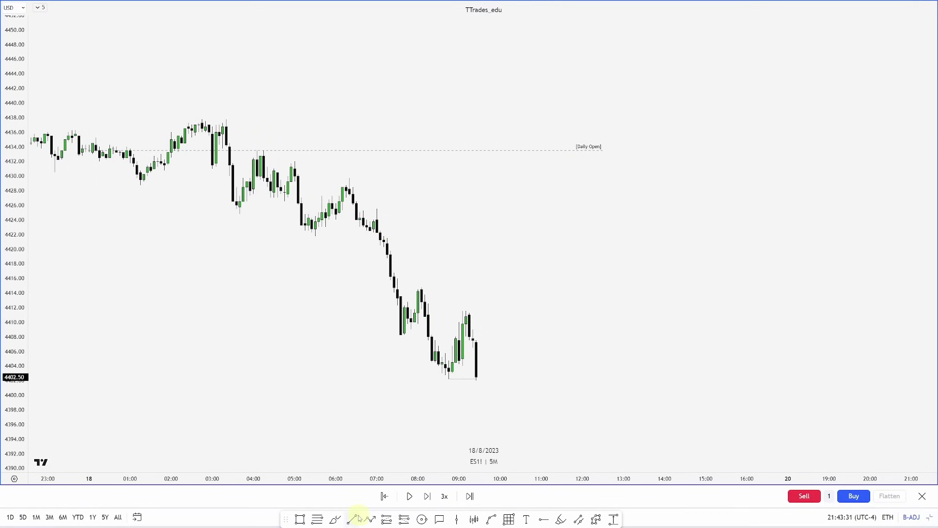
Draw an arc ending near the 03:00 high and advance the replay one bar.
{"action": "left_click", "coordinate": [490, 519]}
{"action": "left_click", "coordinate": [362, 180]}
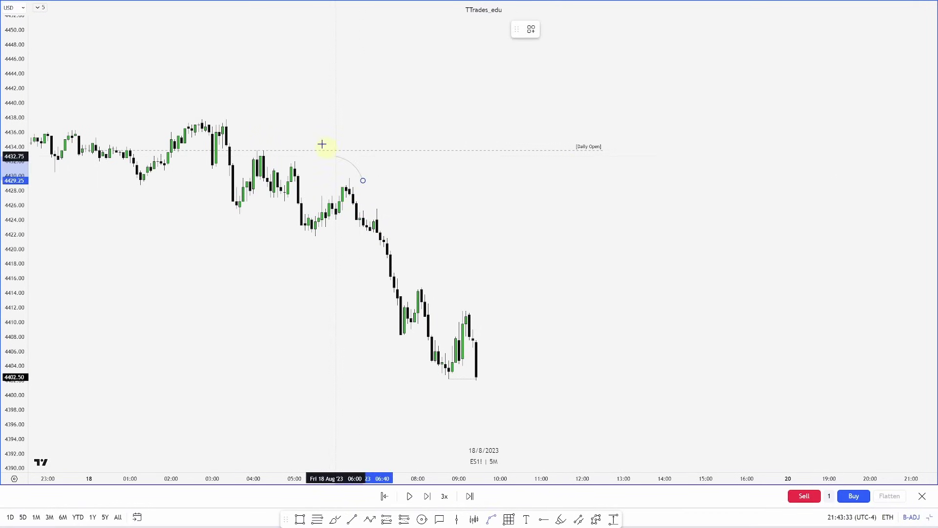
{"action": "left_click", "coordinate": [201, 111]}
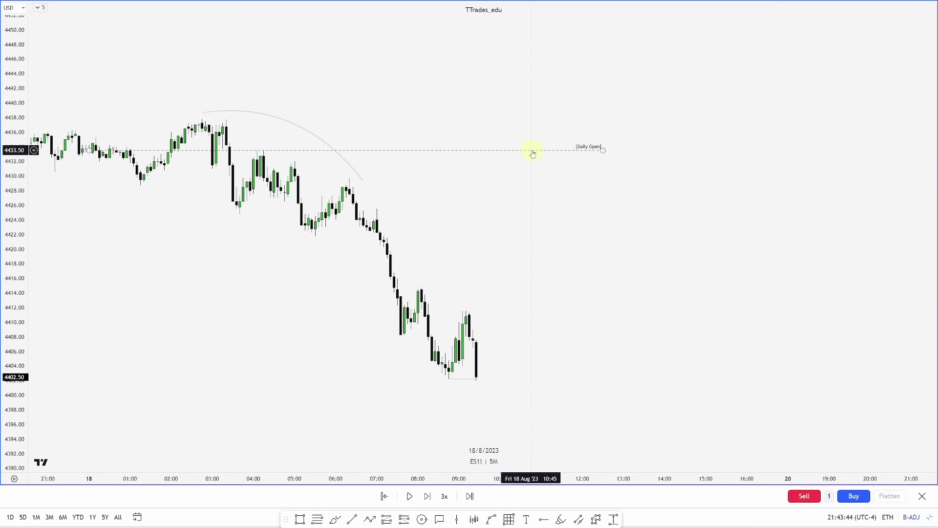
{"action": "scroll", "coordinate": [562, 356], "scroll_direction": "left", "scroll_amount": 3}
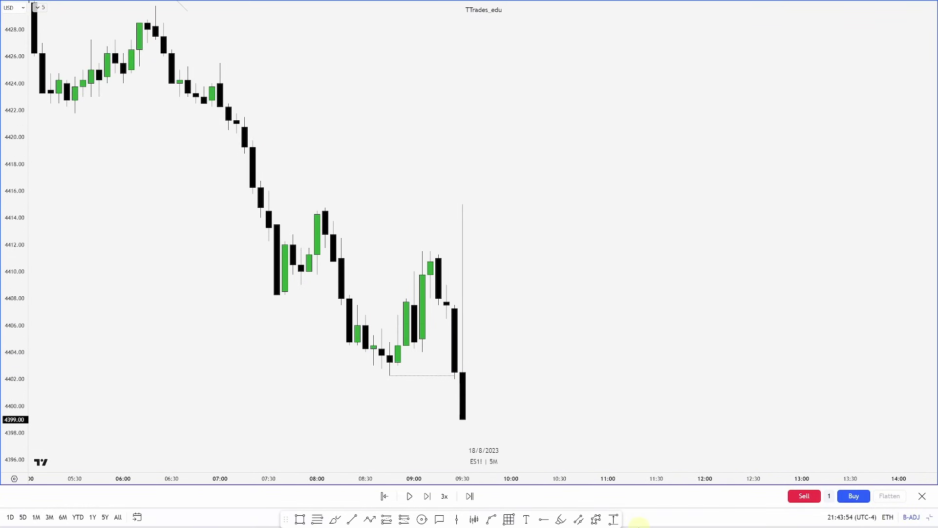
{"action": "key", "text": "shift+Right"}
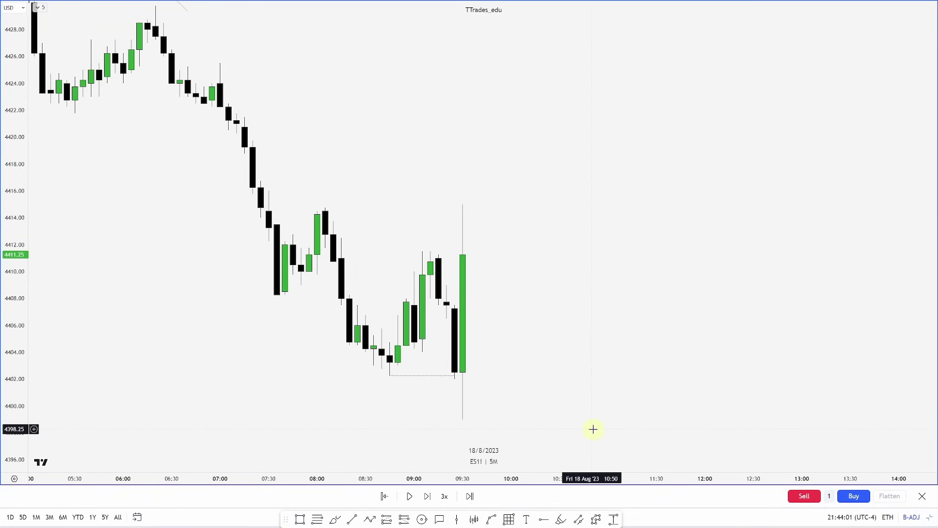
Draw a Fib from the 4399.00 low to the 4411.50 high with the projection template.
{"action": "left_click", "coordinate": [318, 519]}
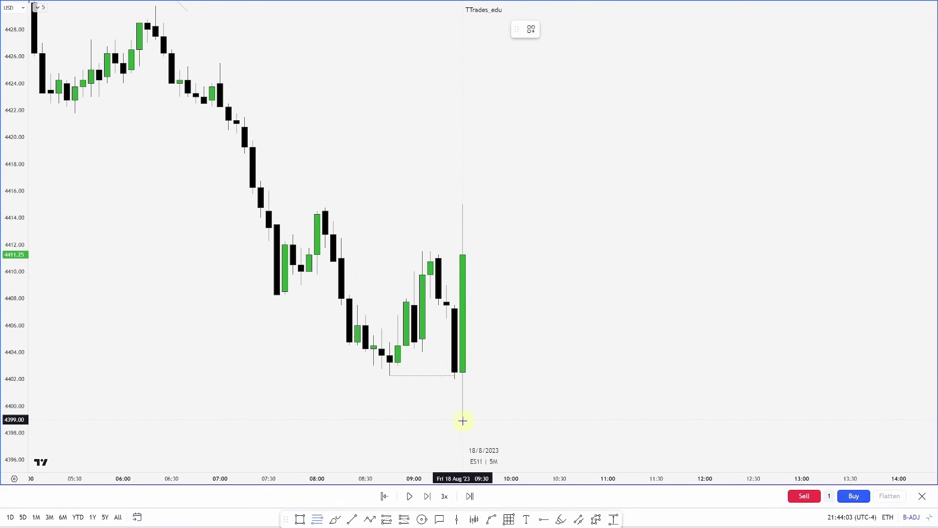
{"action": "left_click", "coordinate": [462, 419]}
{"action": "left_click", "coordinate": [431, 251]}
{"action": "right_click", "coordinate": [431, 252]}
{"action": "mouse_move", "coordinate": [458, 262]}
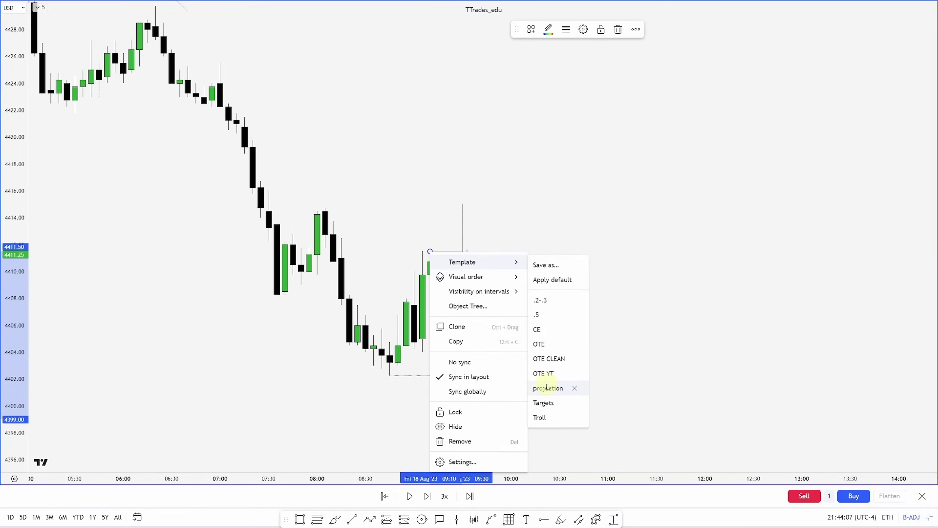
{"action": "left_click", "coordinate": [566, 387]}
{"action": "scroll", "coordinate": [71, 385], "scroll_direction": "down", "scroll_amount": 10}
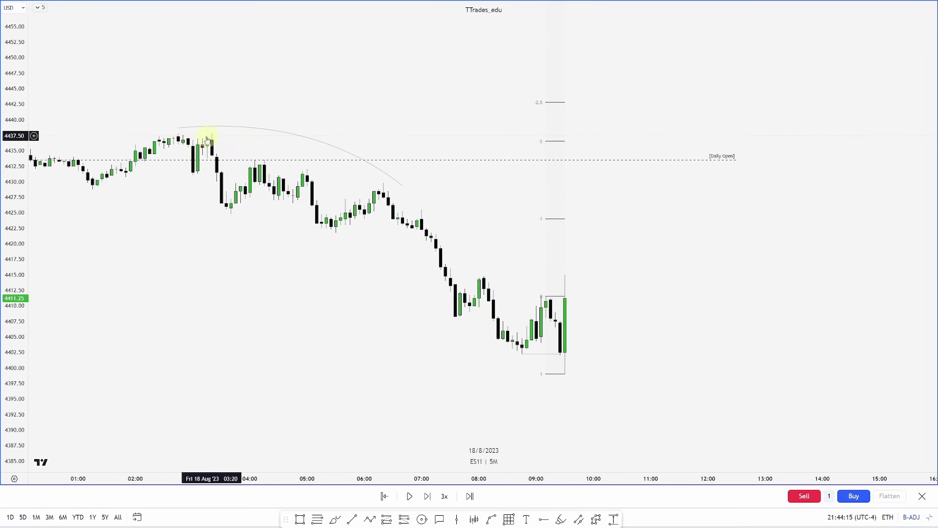
Draw a trend line from the 02:45 high to 12:30, then advance the replay one candle.
{"action": "left_click", "coordinate": [352, 518]}
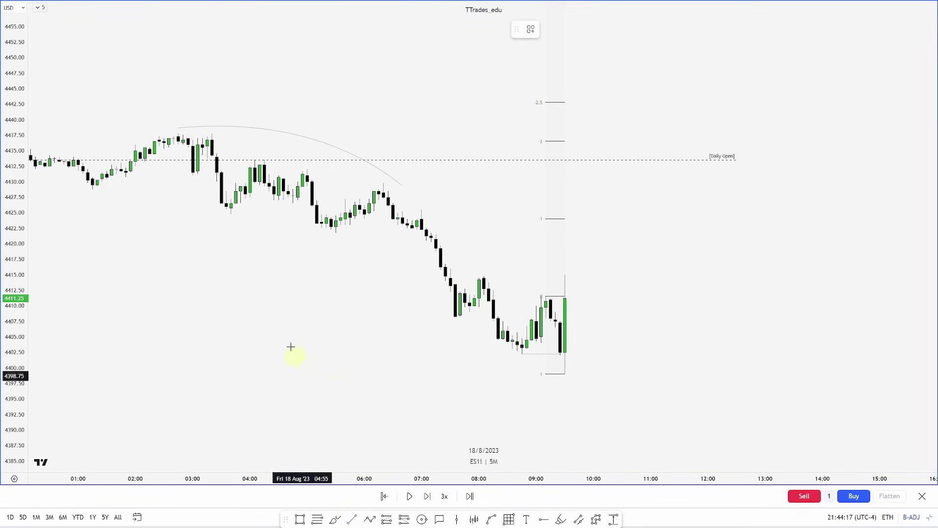
{"action": "left_click", "coordinate": [178, 133]}
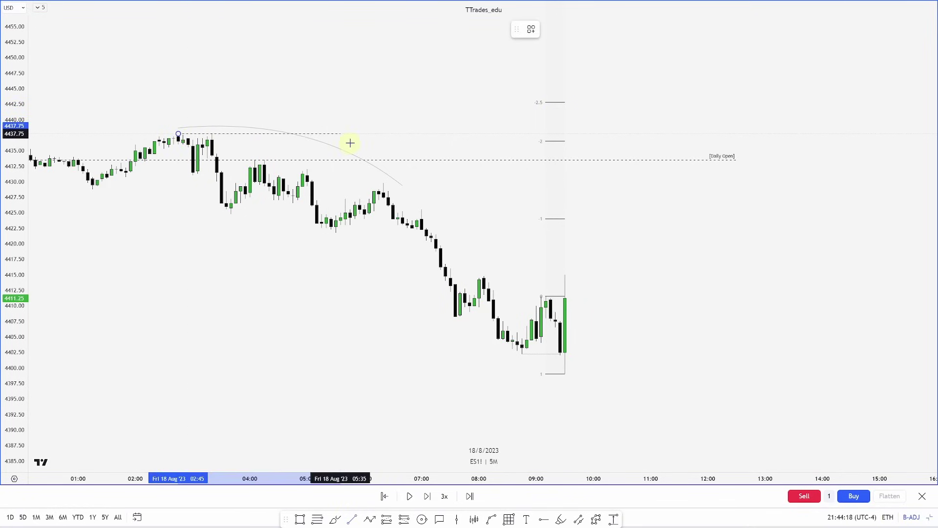
{"action": "left_click", "coordinate": [736, 134]}
{"action": "right_click", "coordinate": [736, 134]}
{"action": "mouse_move", "coordinate": [755, 172]}
{"action": "left_click", "coordinate": [858, 268]}
{"action": "left_click", "coordinate": [742, 310]}
{"action": "scroll", "coordinate": [36, 328], "scroll_direction": "up", "scroll_amount": 5}
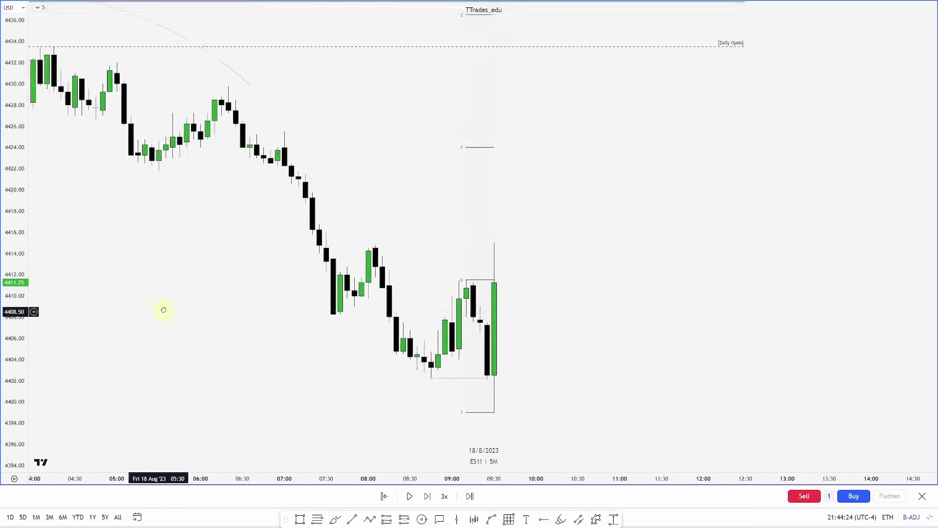
{"action": "left_click_drag", "start_coordinate": [485, 322], "coordinate": [503, 320]}
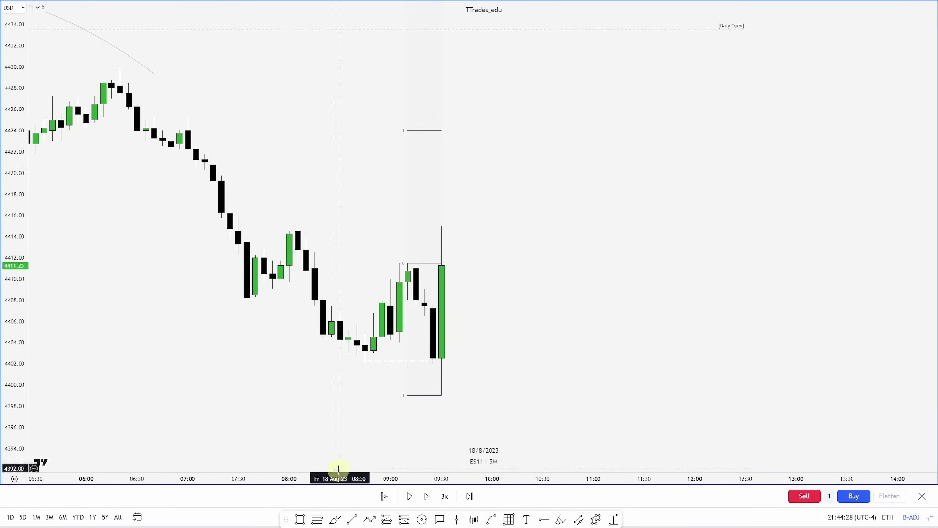
{"action": "key", "text": "shift+Right"}
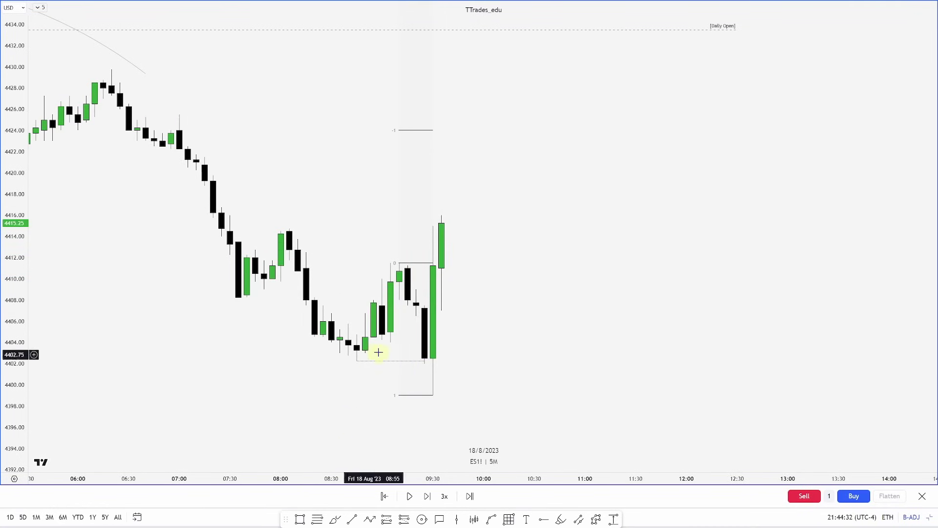
Draw a Fib to the new high and apply the OTE template (0.5, 0.62, 0.705, 0.79).
{"action": "left_click", "coordinate": [315, 519]}
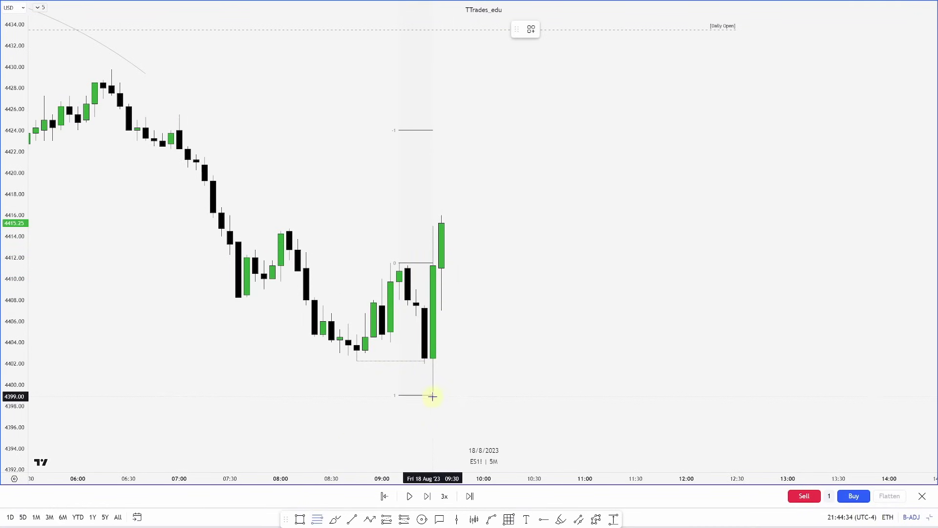
{"action": "left_click", "coordinate": [511, 215]}
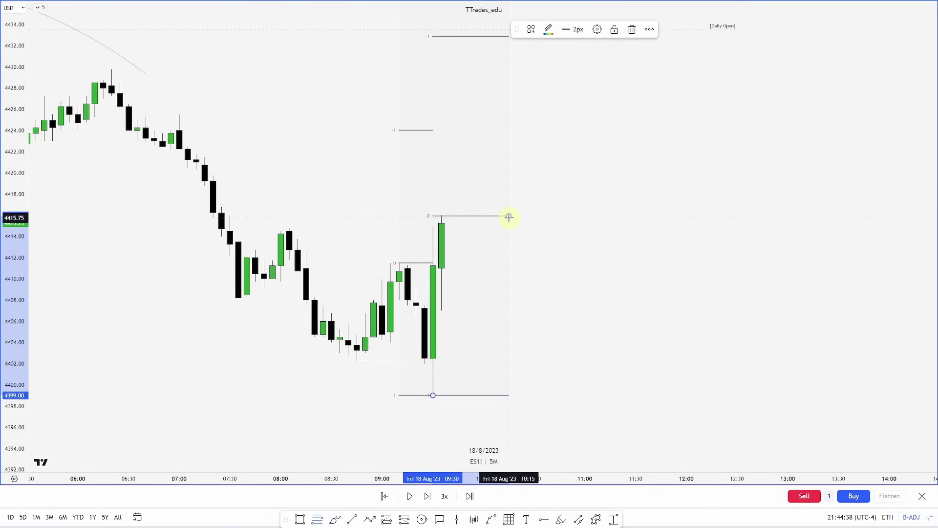
{"action": "right_click", "coordinate": [508, 216]}
{"action": "mouse_move", "coordinate": [538, 223]}
{"action": "left_click", "coordinate": [614, 339]}
{"action": "left_click", "coordinate": [614, 339]}
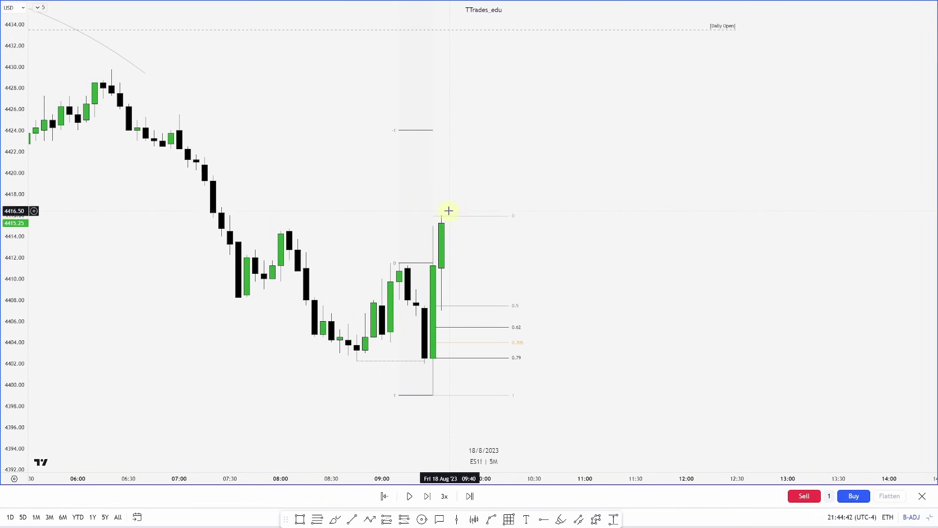
Step the replay and move the fib's 0 anchor up to 4417.50, then to 4421.50.
{"action": "key", "text": "shift+Right"}
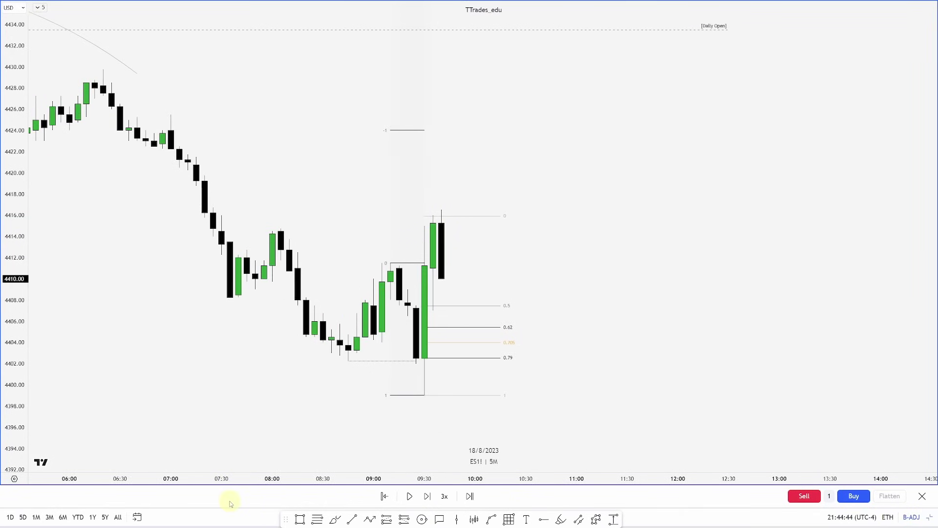
{"action": "key", "text": "shift+Right"}
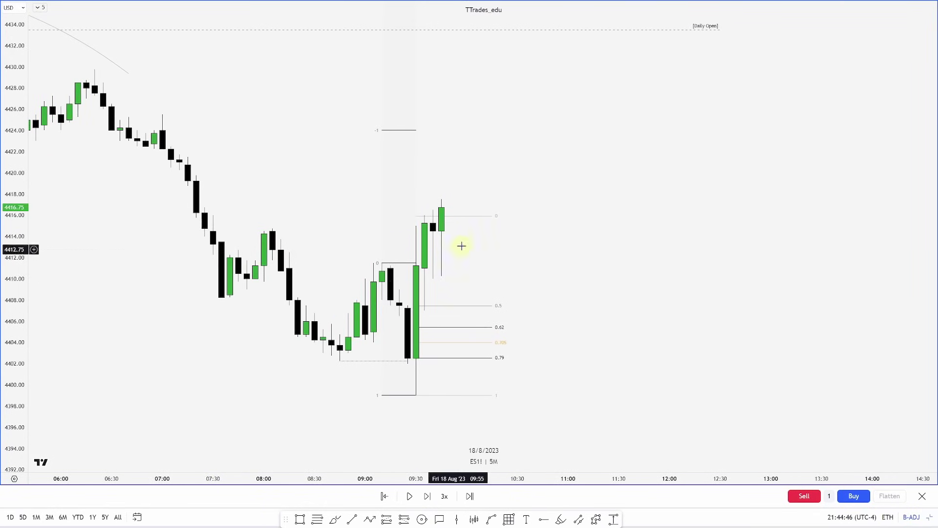
{"action": "left_click_drag", "start_coordinate": [493, 217], "coordinate": [505, 199]}
{"action": "left_click", "coordinate": [561, 270]}
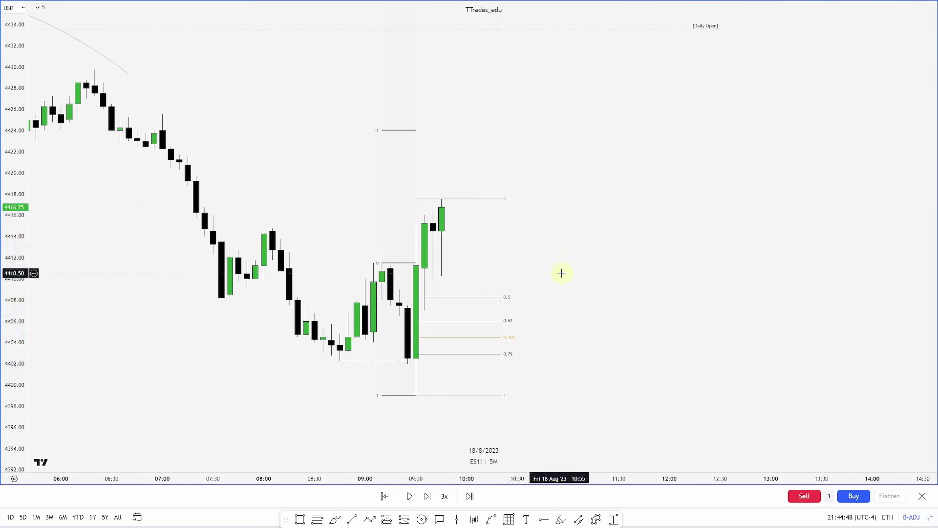
{"action": "key", "text": "shift+Right"}
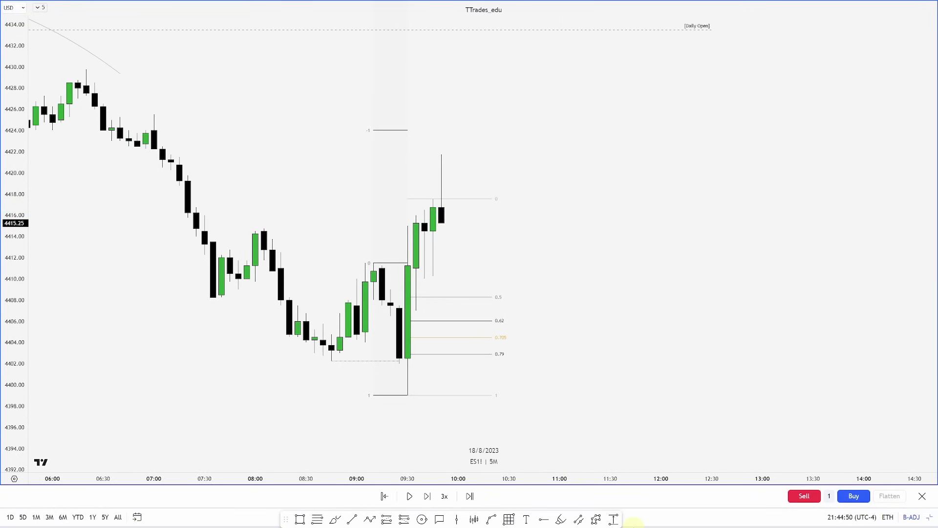
{"action": "left_click_drag", "start_coordinate": [493, 199], "coordinate": [513, 159]}
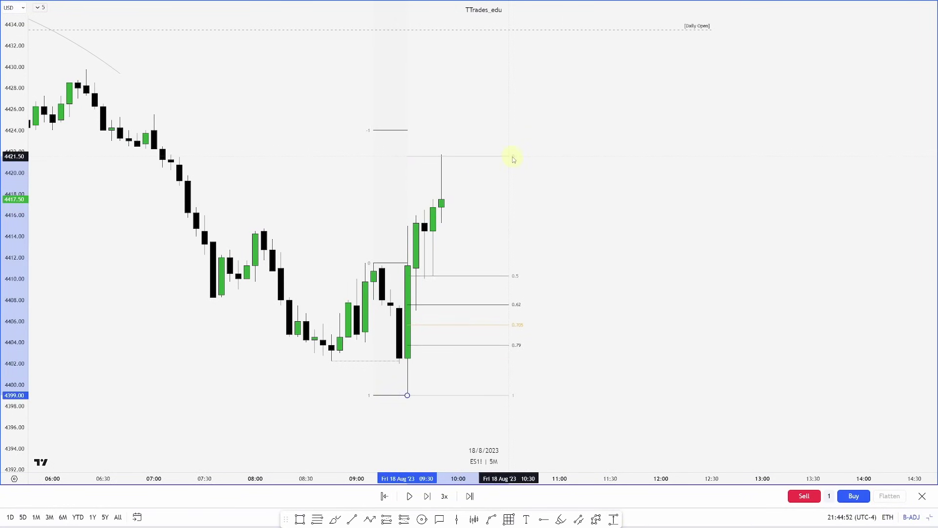
{"action": "left_click", "coordinate": [573, 258]}
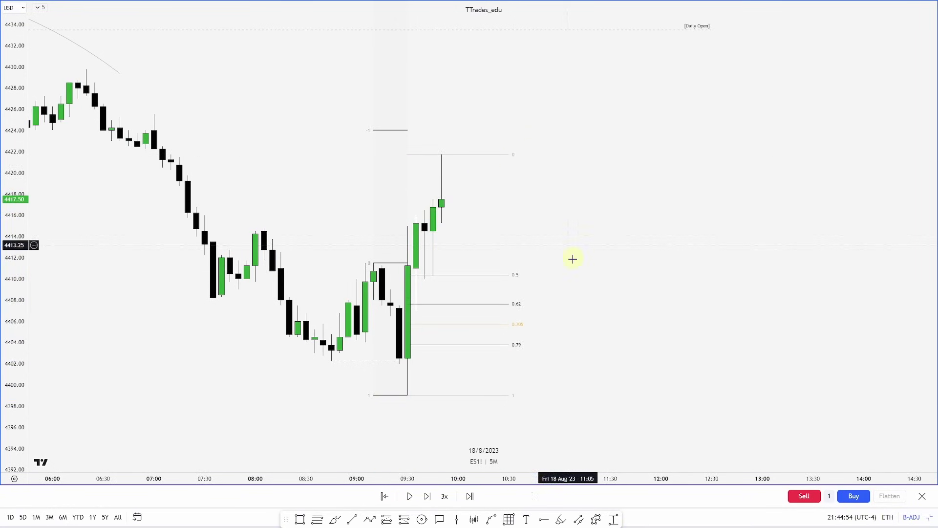
{"action": "key", "text": "shift+Right"}
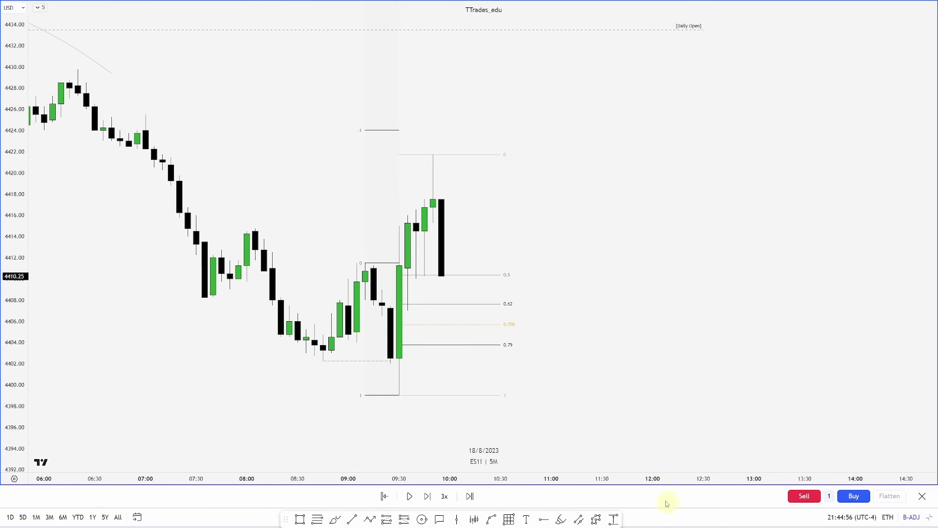
{"action": "left_click_drag", "start_coordinate": [570, 279], "coordinate": [588, 299]}
{"action": "key", "text": "alt+f"}
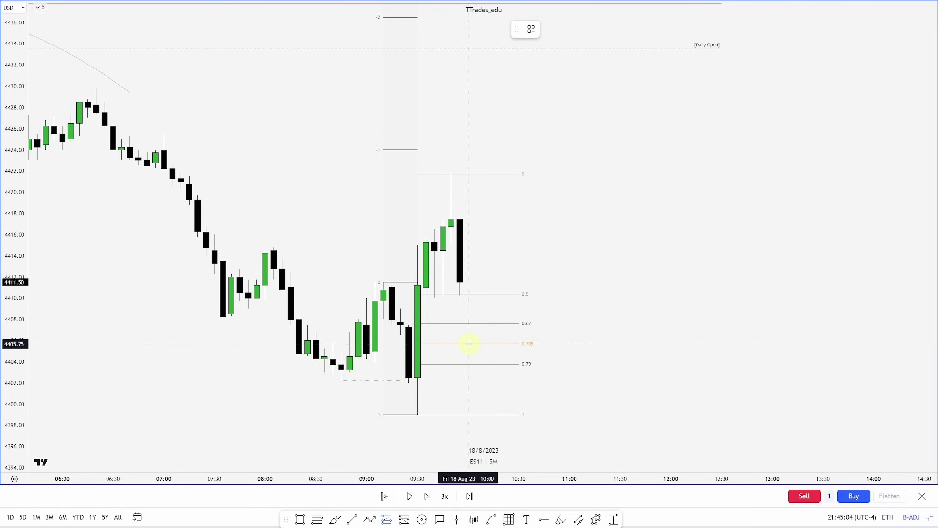
Place a long at the 0.62 level: entry 4407.75, stop 4399.00, target 4437.75.
{"action": "left_click", "coordinate": [463, 323]}
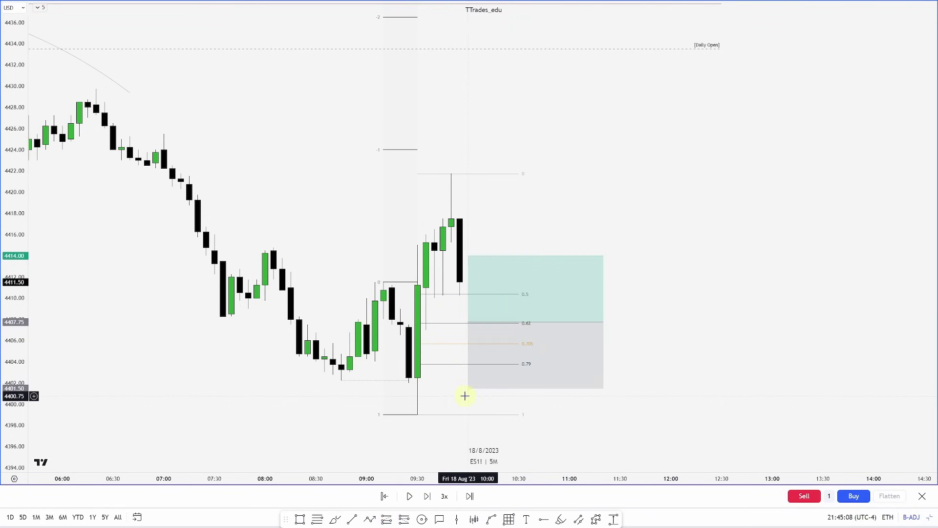
{"action": "left_click_drag", "start_coordinate": [468, 388], "coordinate": [471, 413]}
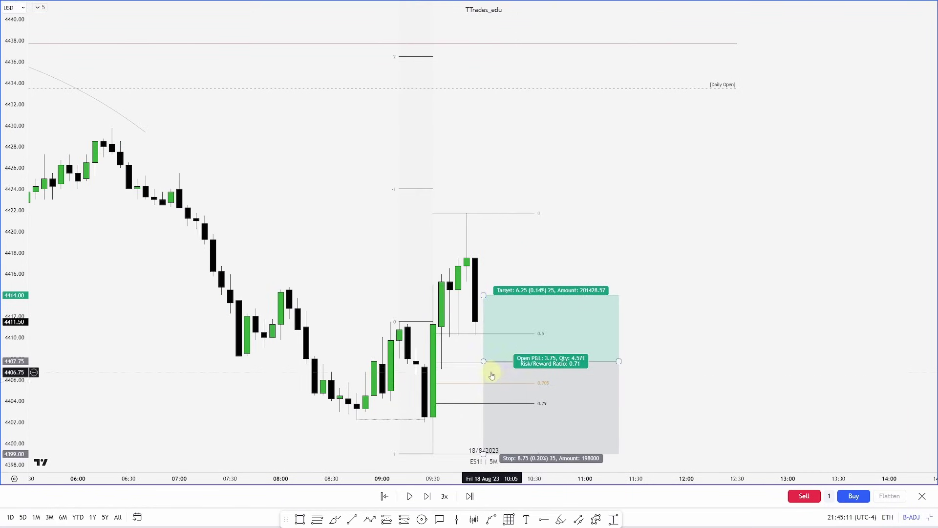
{"action": "left_click_drag", "start_coordinate": [483, 294], "coordinate": [483, 44]}
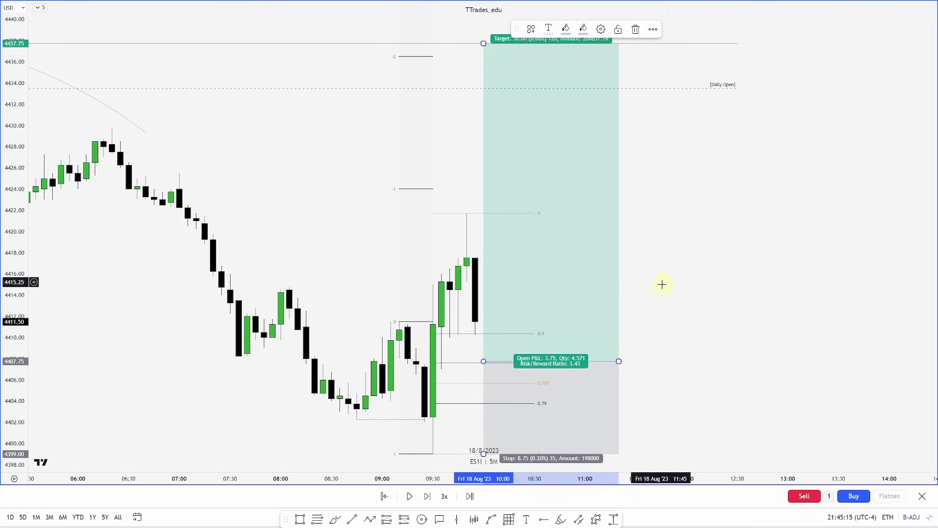
{"action": "left_click", "coordinate": [647, 329]}
Shift the long position box slightly left and check its P&L.
{"action": "left_click_drag", "start_coordinate": [679, 327], "coordinate": [681, 342]}
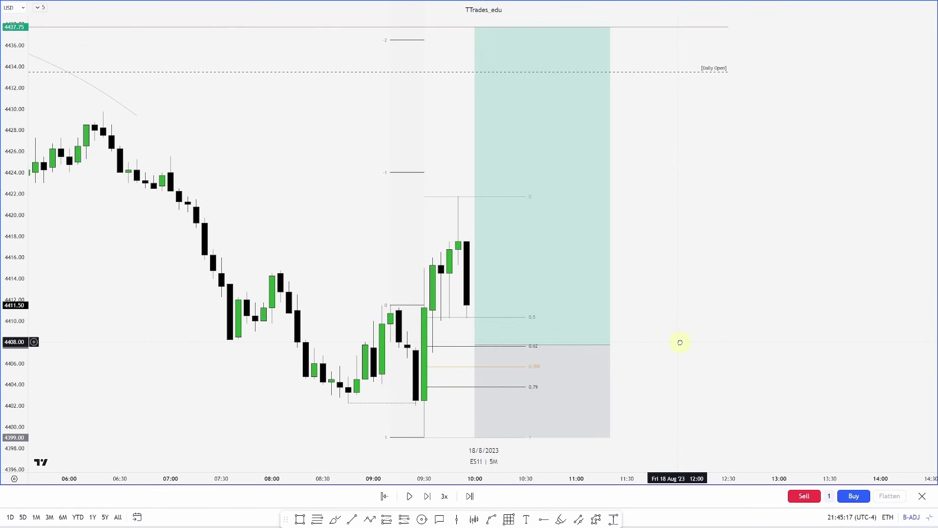
{"action": "left_click", "coordinate": [567, 347]}
{"action": "left_click_drag", "start_coordinate": [567, 348], "coordinate": [556, 347]}
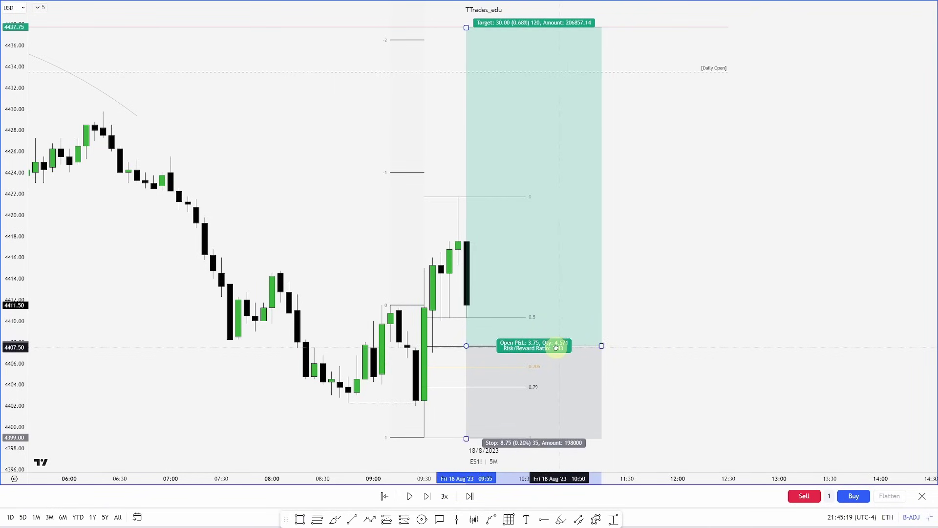
{"action": "left_click", "coordinate": [689, 374]}
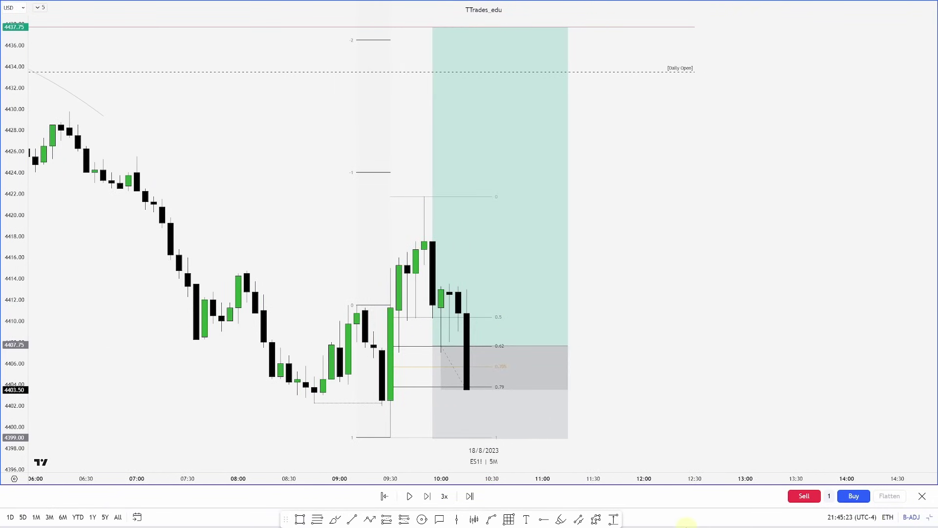
{"action": "left_click", "coordinate": [433, 356]}
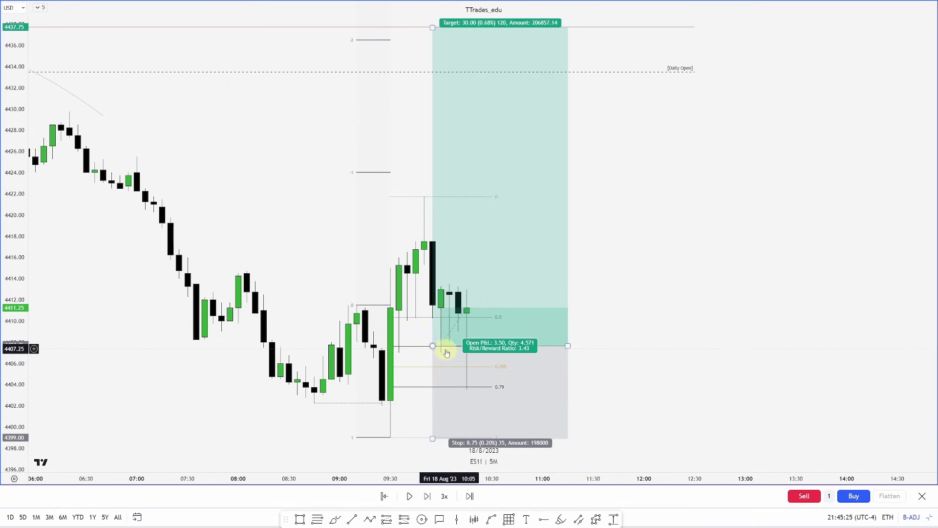
{"action": "left_click", "coordinate": [647, 516]}
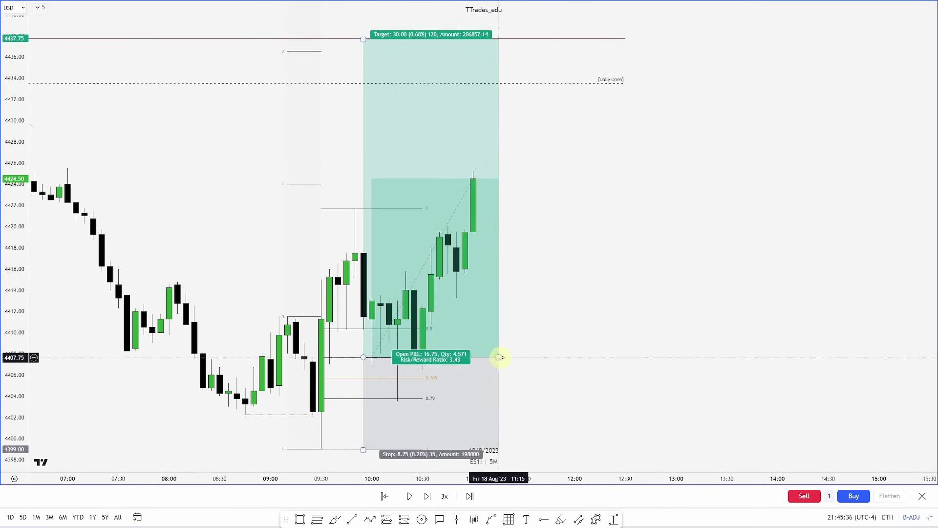
Stretch the long position box right until the 4437.75 target hit shows a 30.00 P&L.
{"action": "left_click_drag", "start_coordinate": [500, 357], "coordinate": [583, 357]}
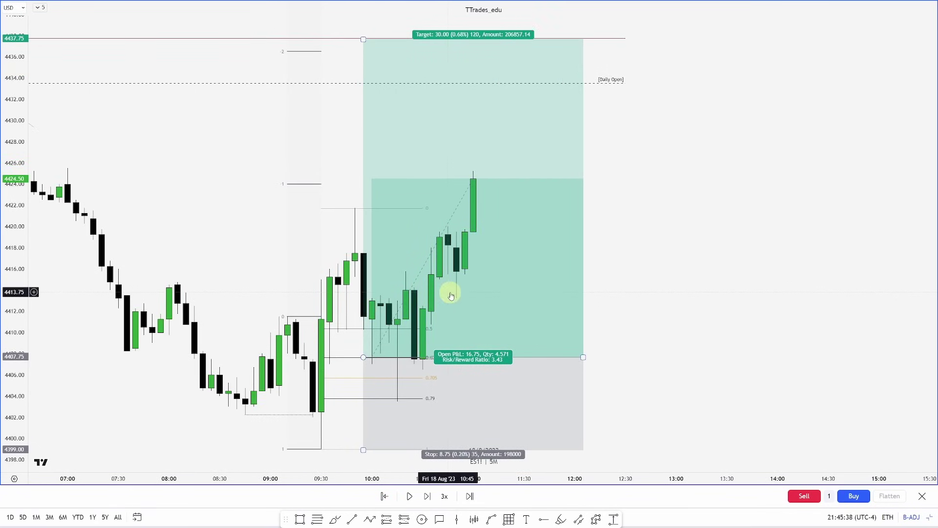
{"action": "left_click_drag", "start_coordinate": [620, 276], "coordinate": [624, 295]}
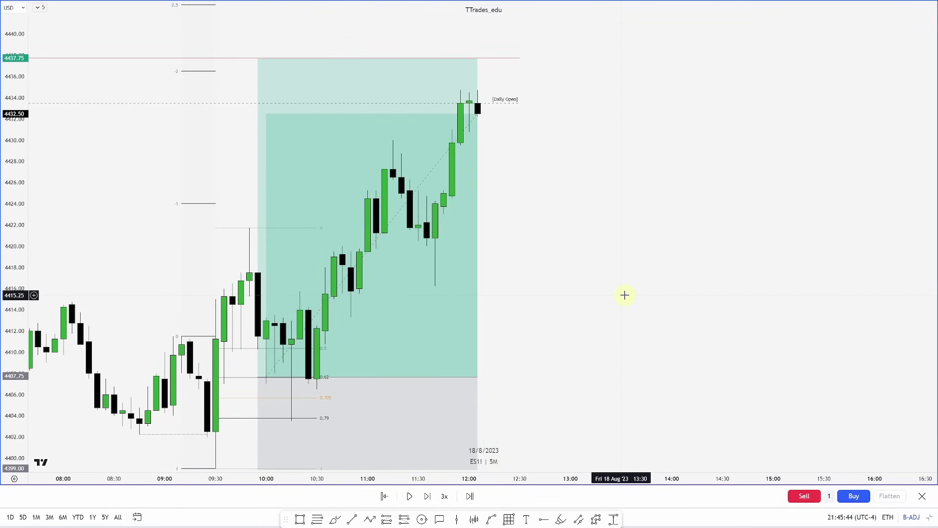
{"action": "scroll", "coordinate": [631, 284], "scroll_direction": "down", "scroll_amount": 2}
{"action": "left_click_drag", "start_coordinate": [495, 368], "coordinate": [561, 365]}
{"action": "left_click", "coordinate": [643, 381]}
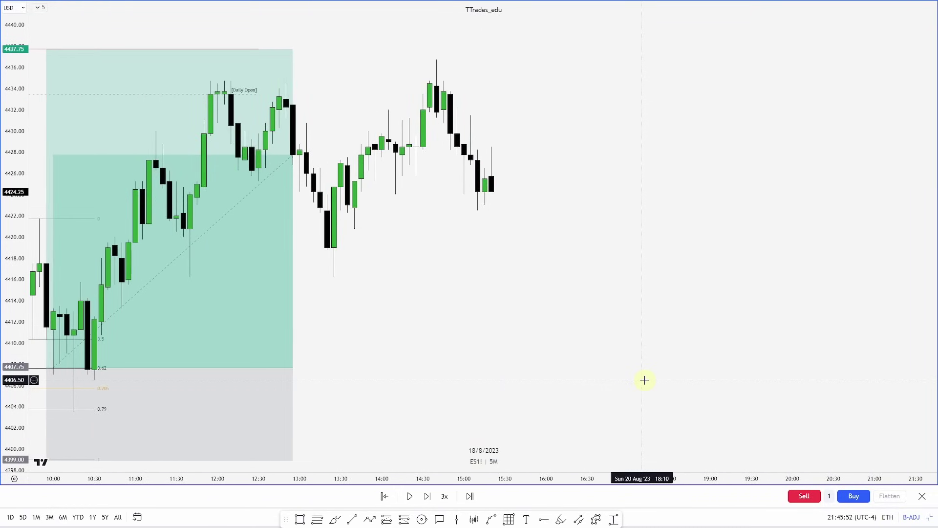
{"action": "scroll", "coordinate": [580, 269], "scroll_direction": "down", "scroll_amount": 2}
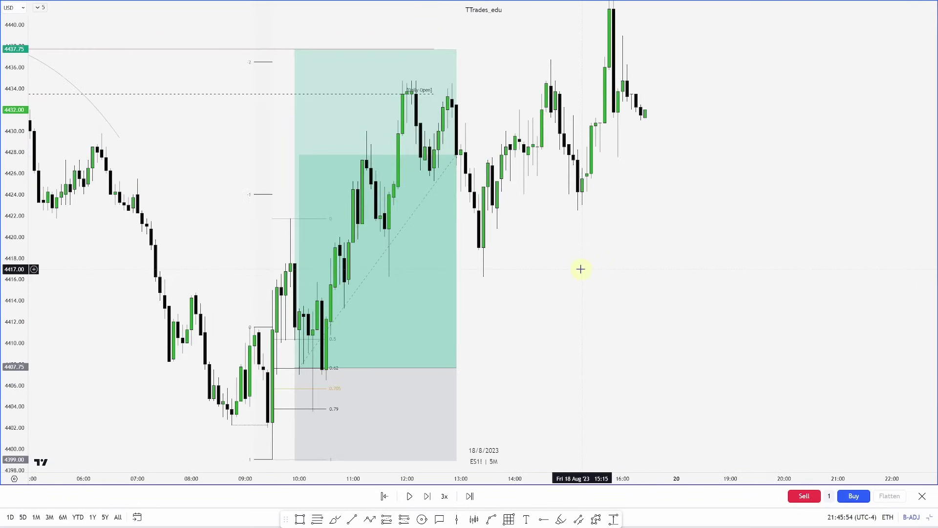
{"action": "left_click_drag", "start_coordinate": [466, 368], "coordinate": [617, 353]}
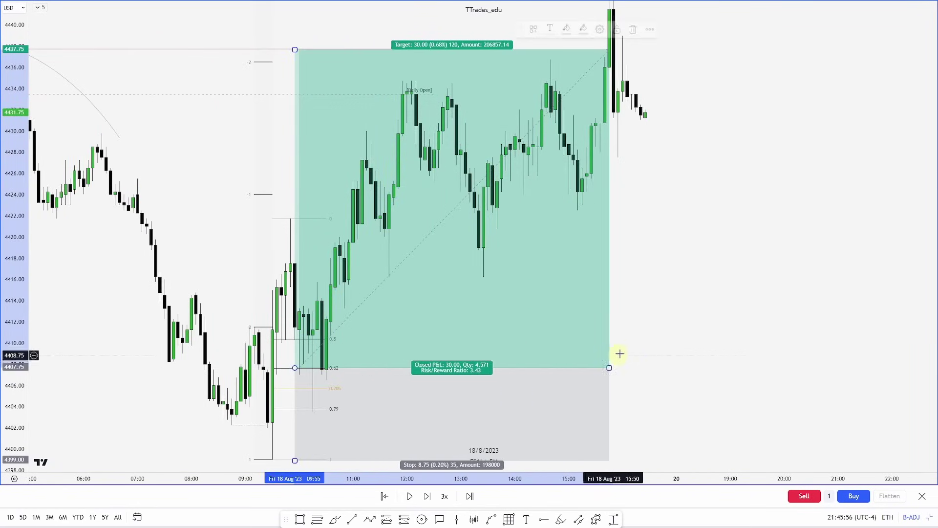
{"action": "left_click", "coordinate": [592, 50]}
{"action": "left_click", "coordinate": [665, 273]}
{"action": "left_click_drag", "start_coordinate": [652, 329], "coordinate": [716, 336]}
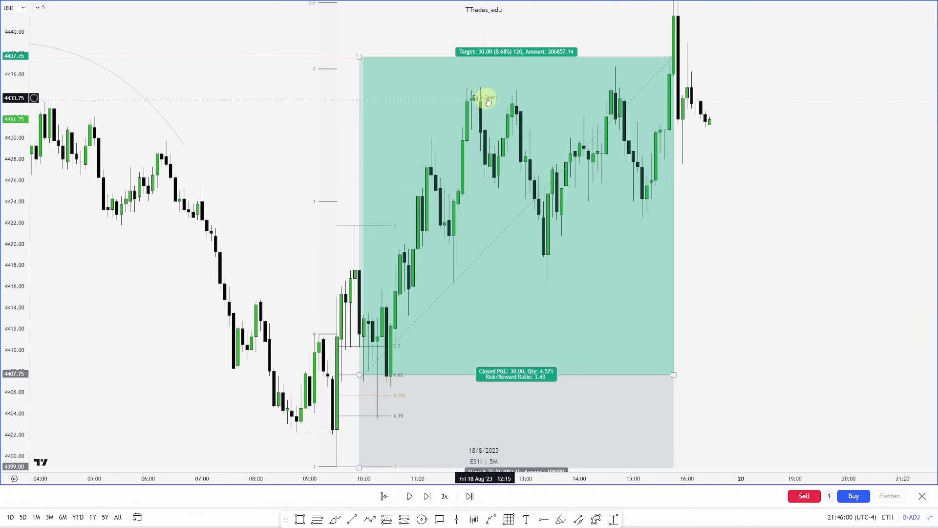